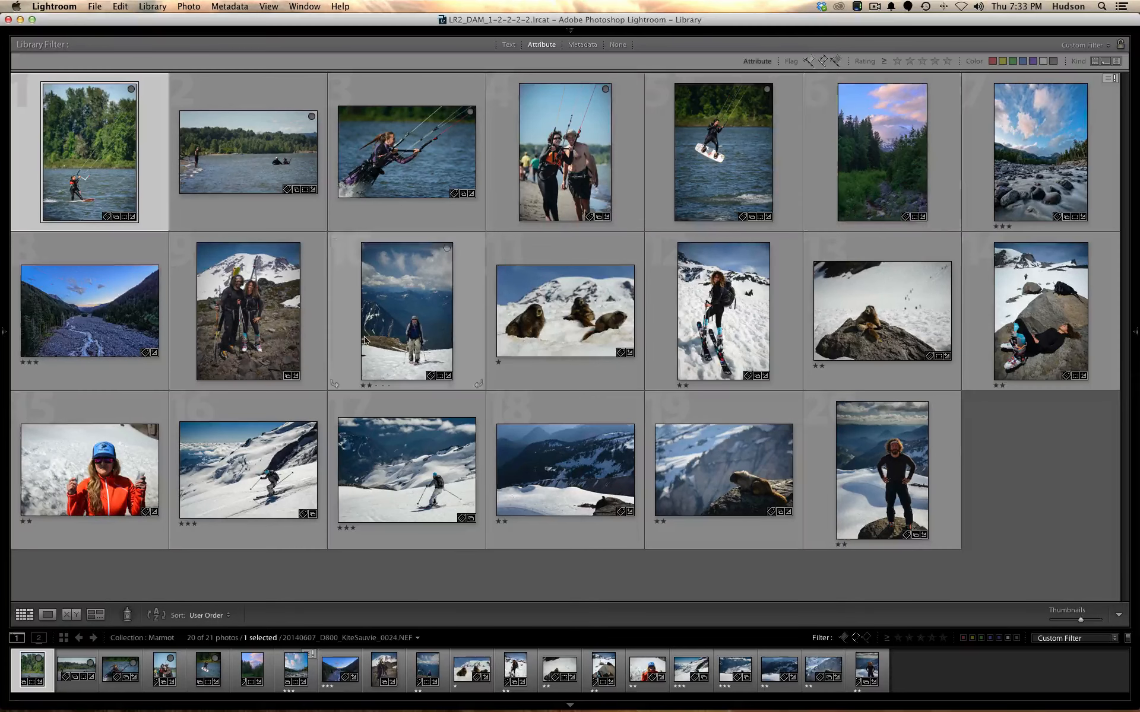
- Examine the Marmot collection's photos one by one at full view, from the first kiteboarding shot to 20140608_D800_Rainier_0207.NEF
left_click(47, 615)
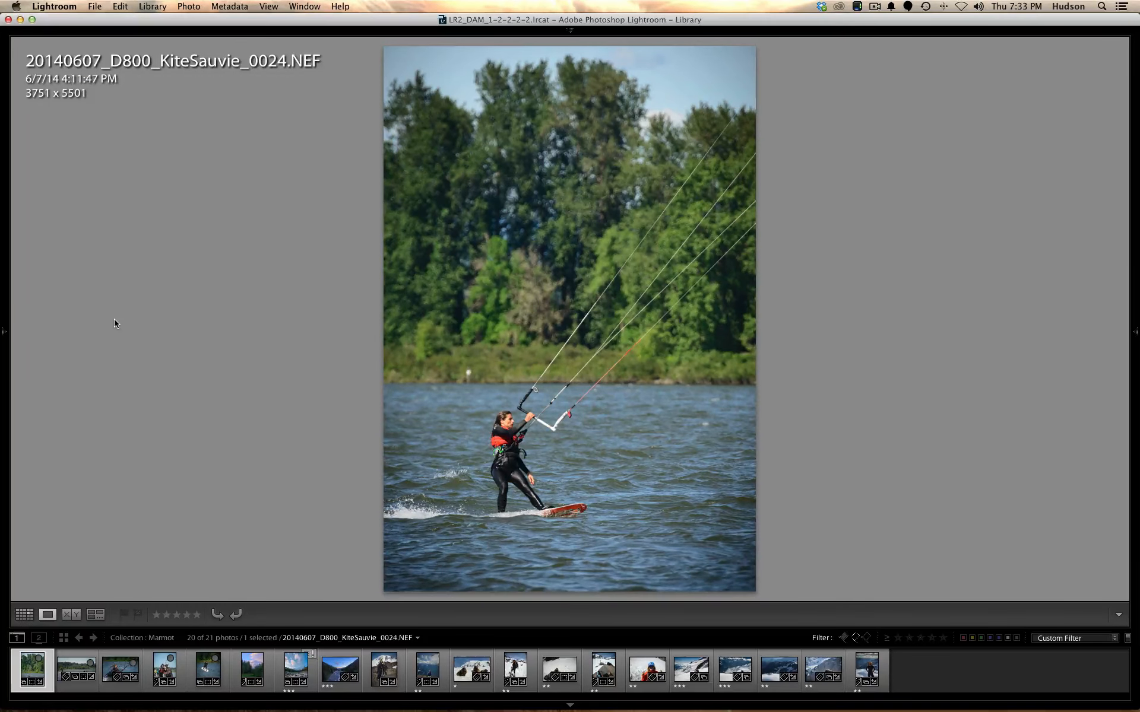
key("Right")
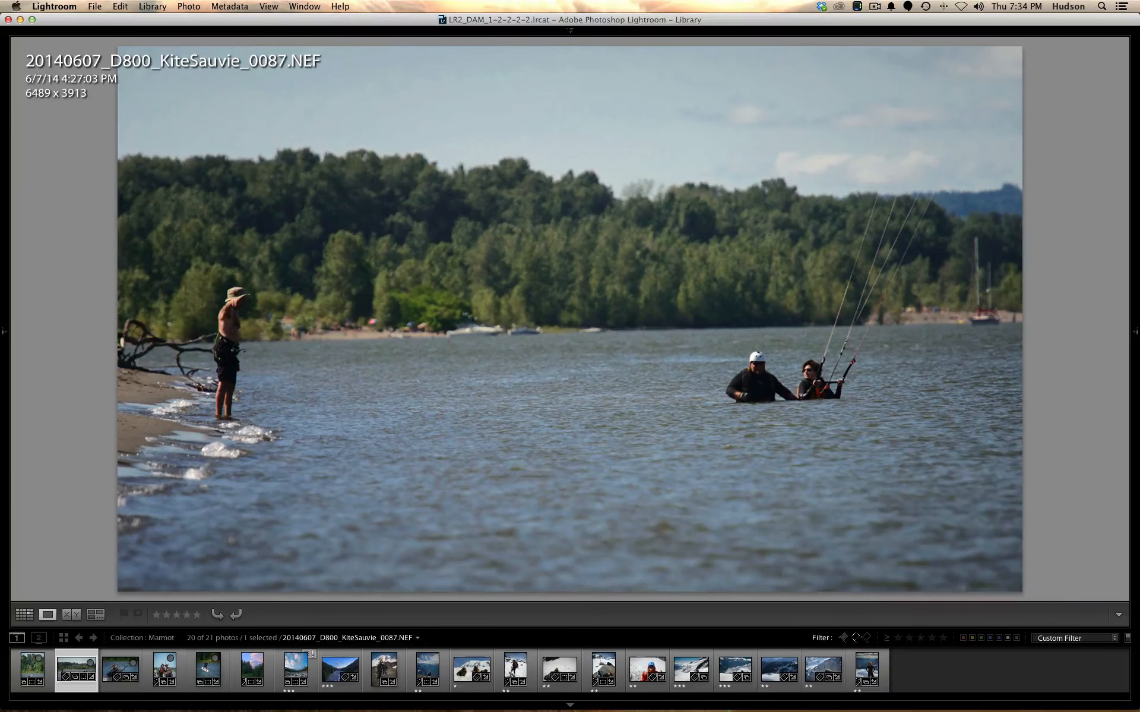
key("Right")
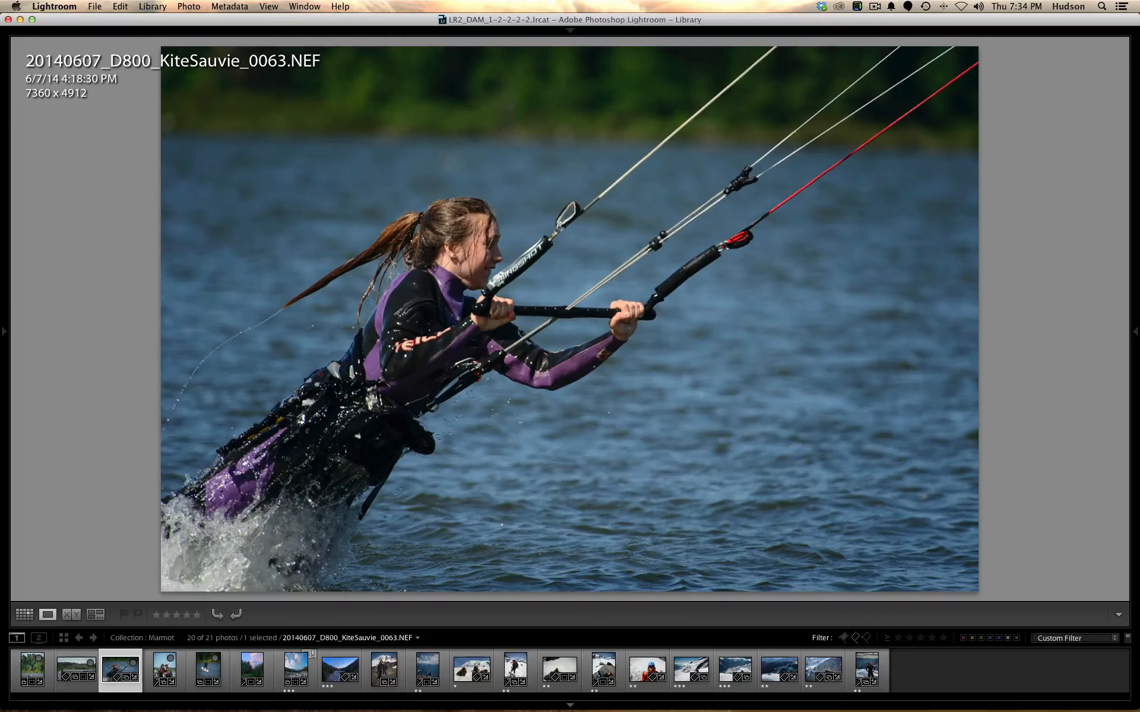
key("Right")
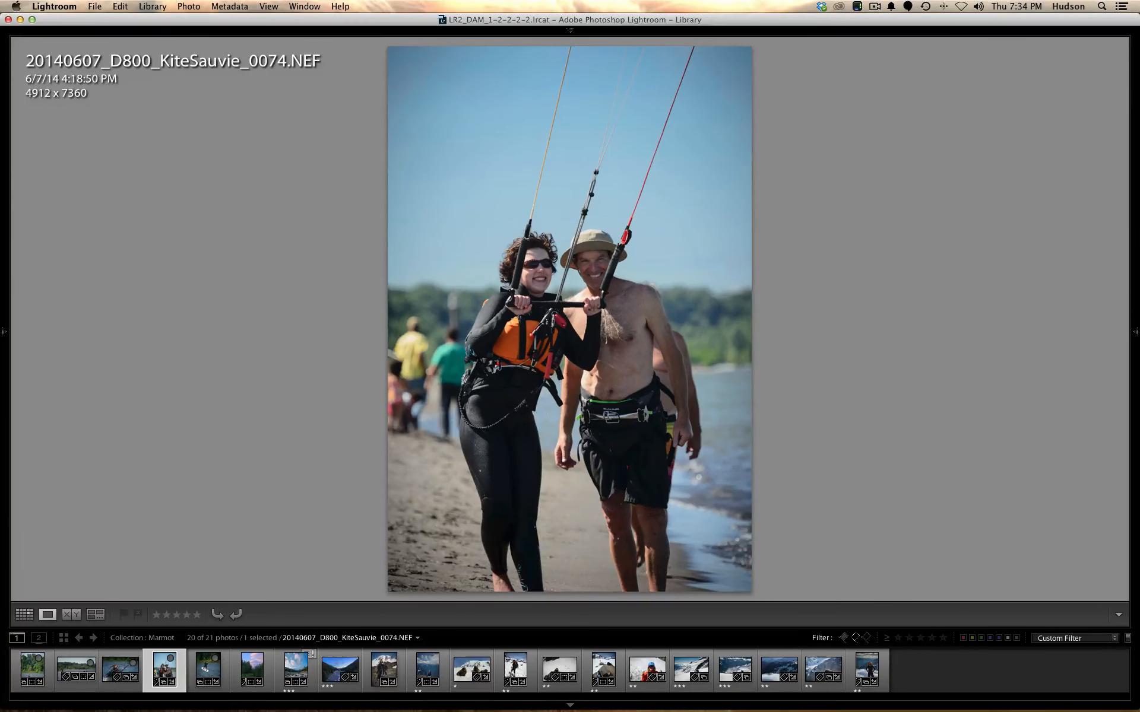
key("Right")
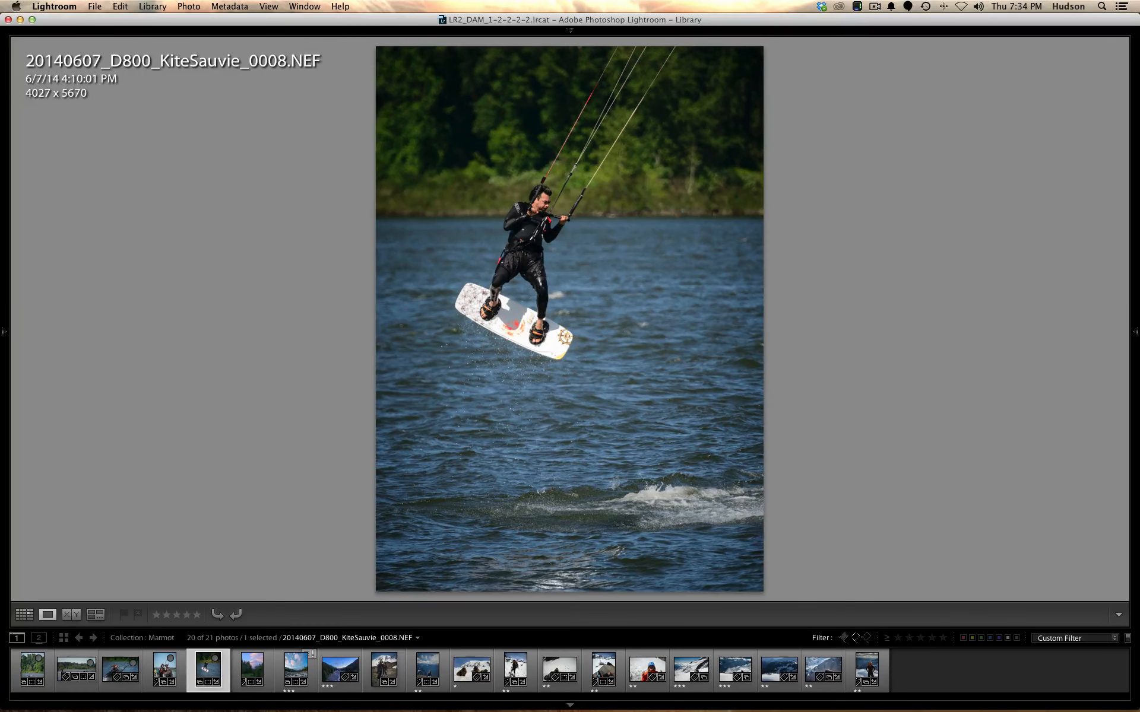
key("Right")
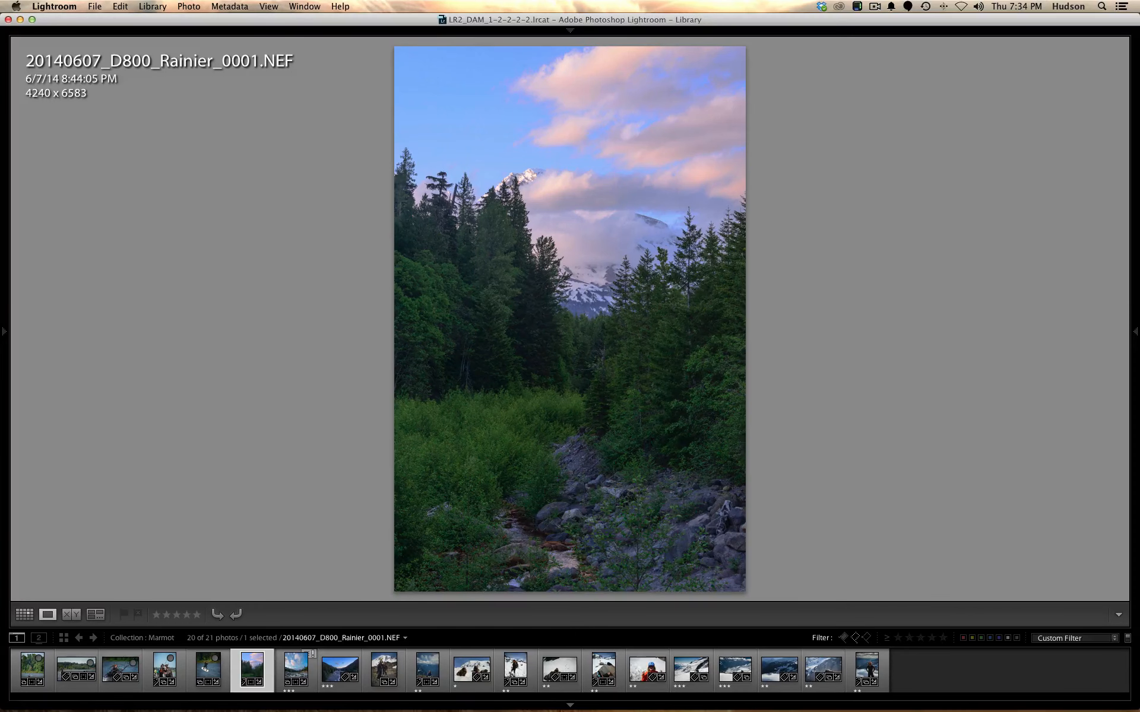
key("Right")
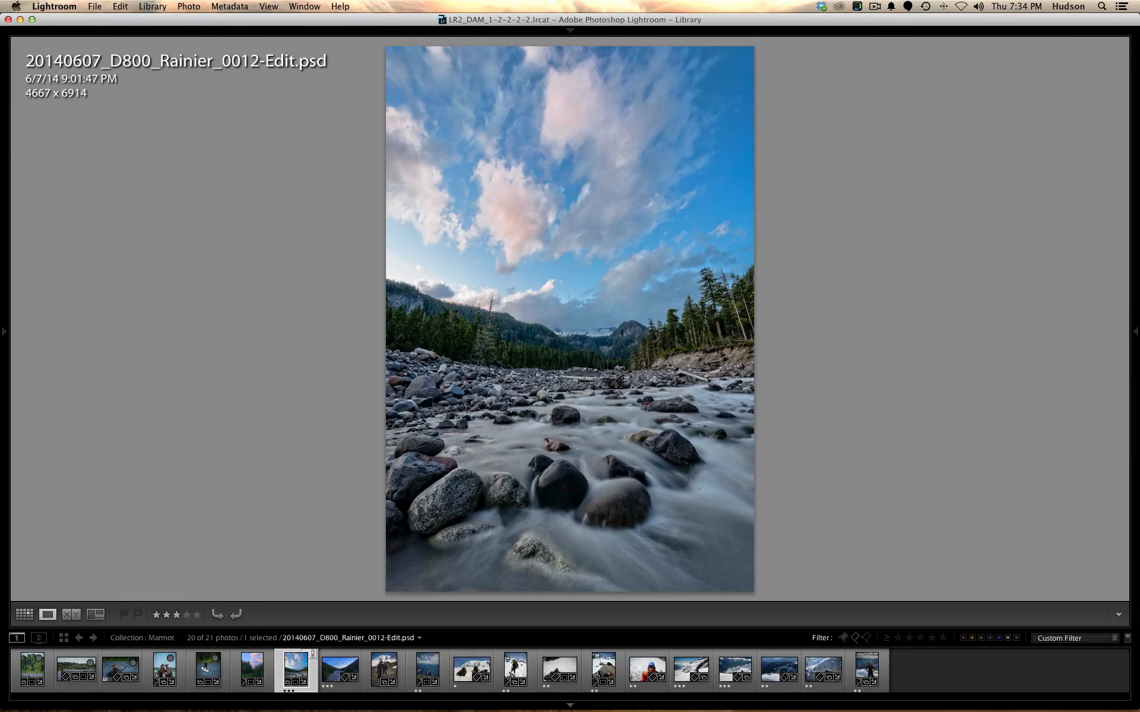
key("Right")
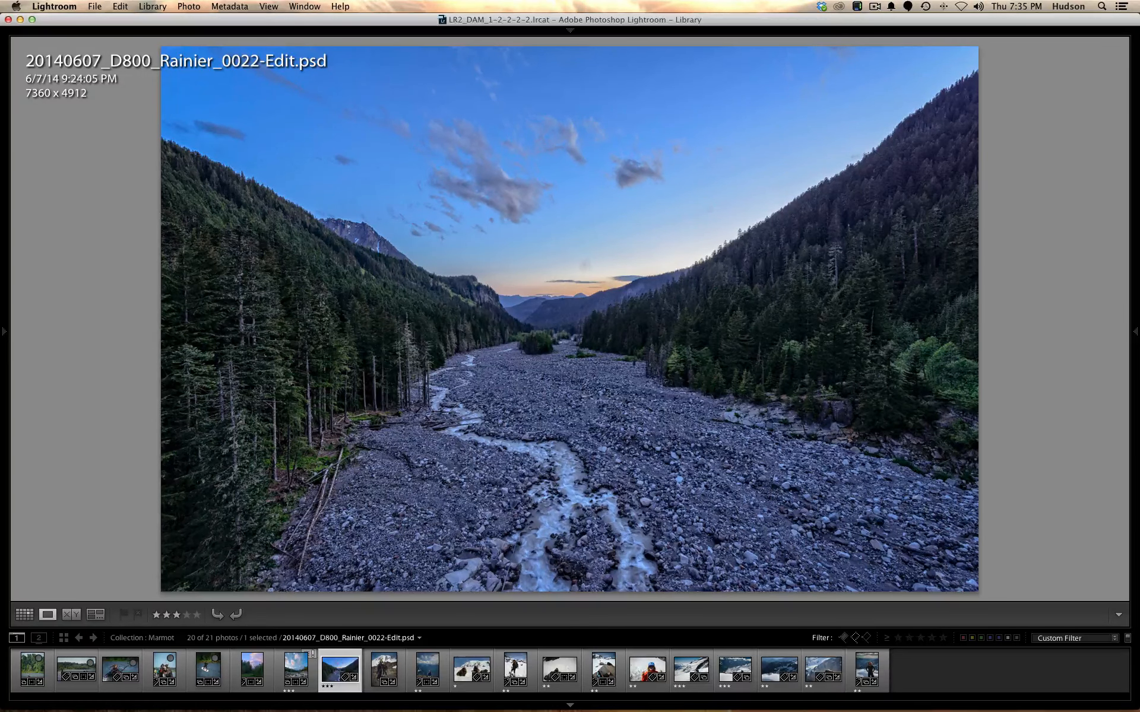
key("Right")
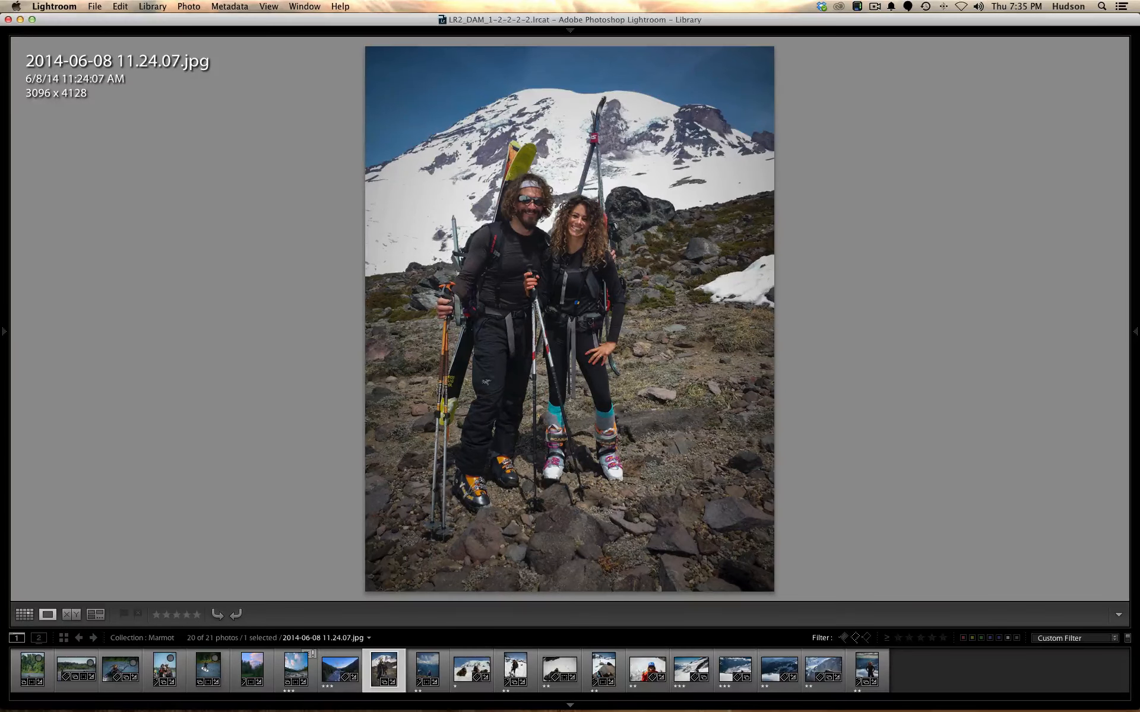
key("Right")
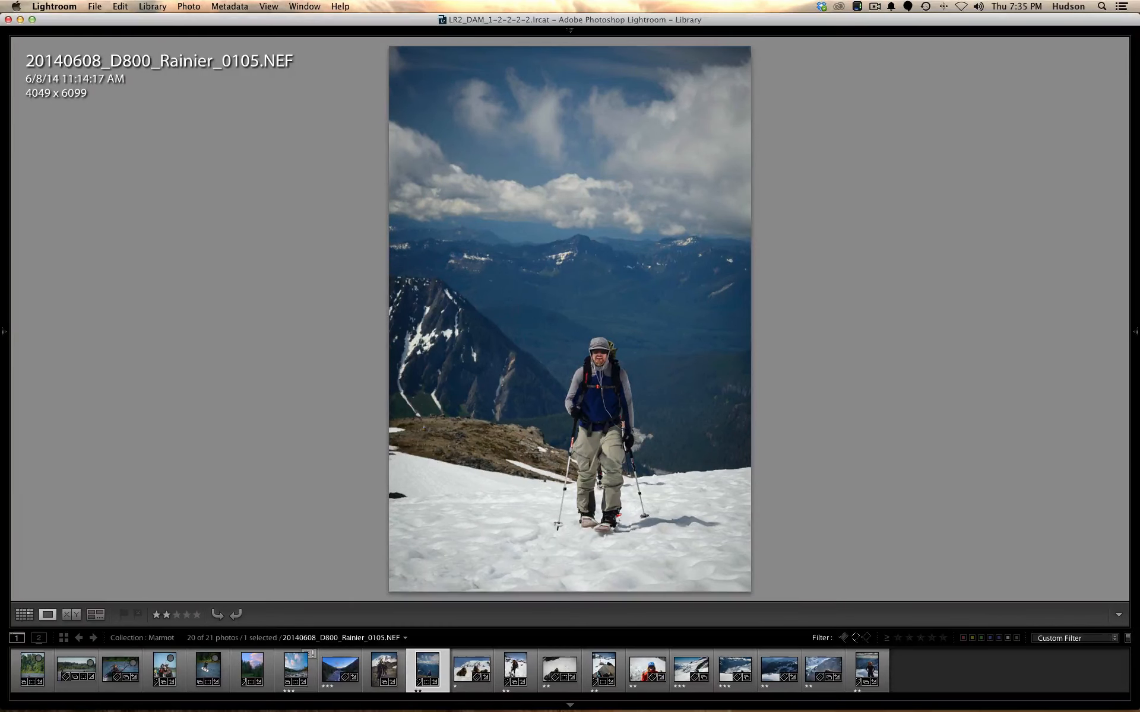
key("Right")
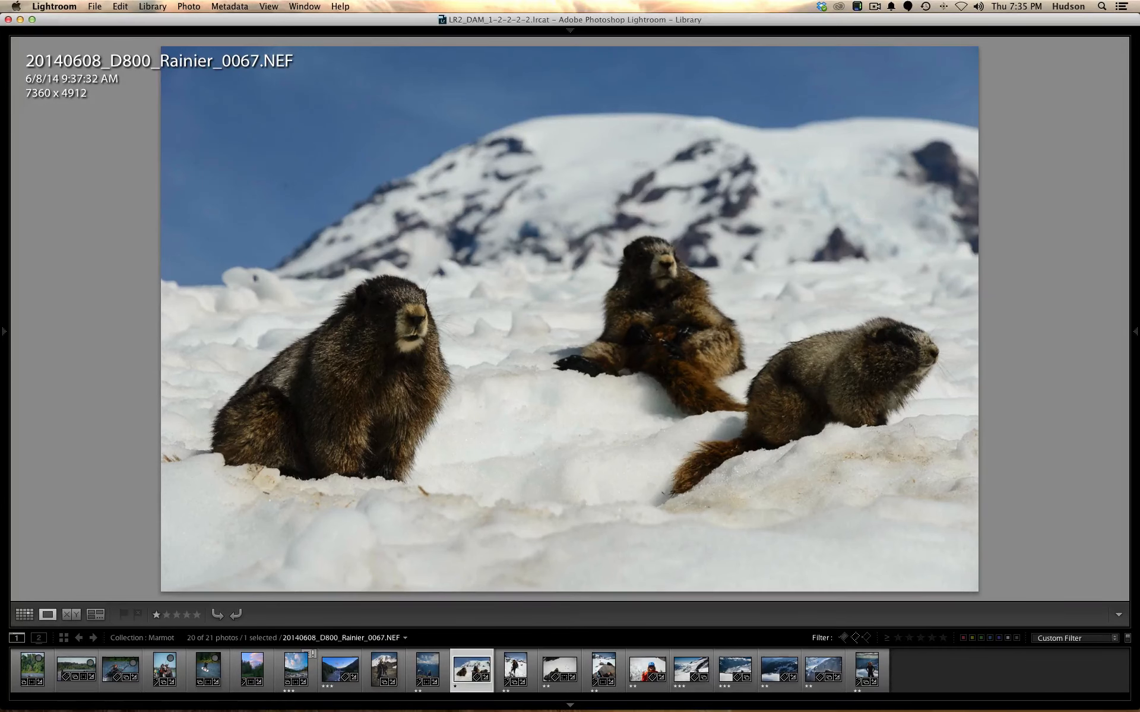
key("Right")
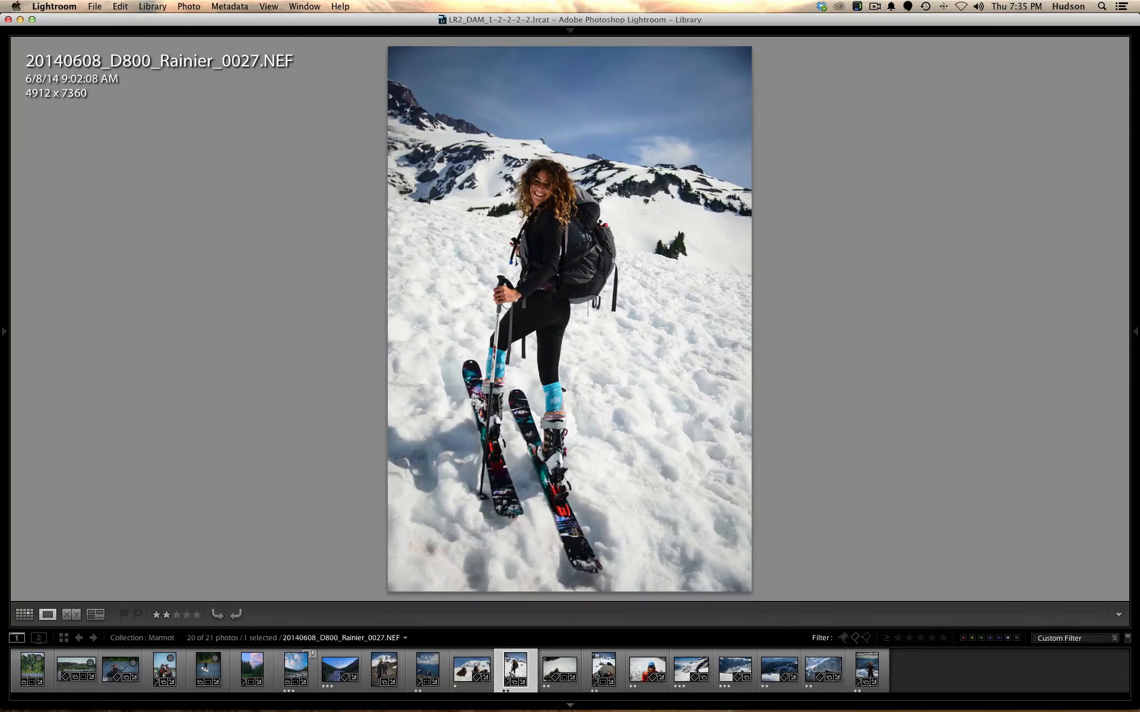
key("Right")
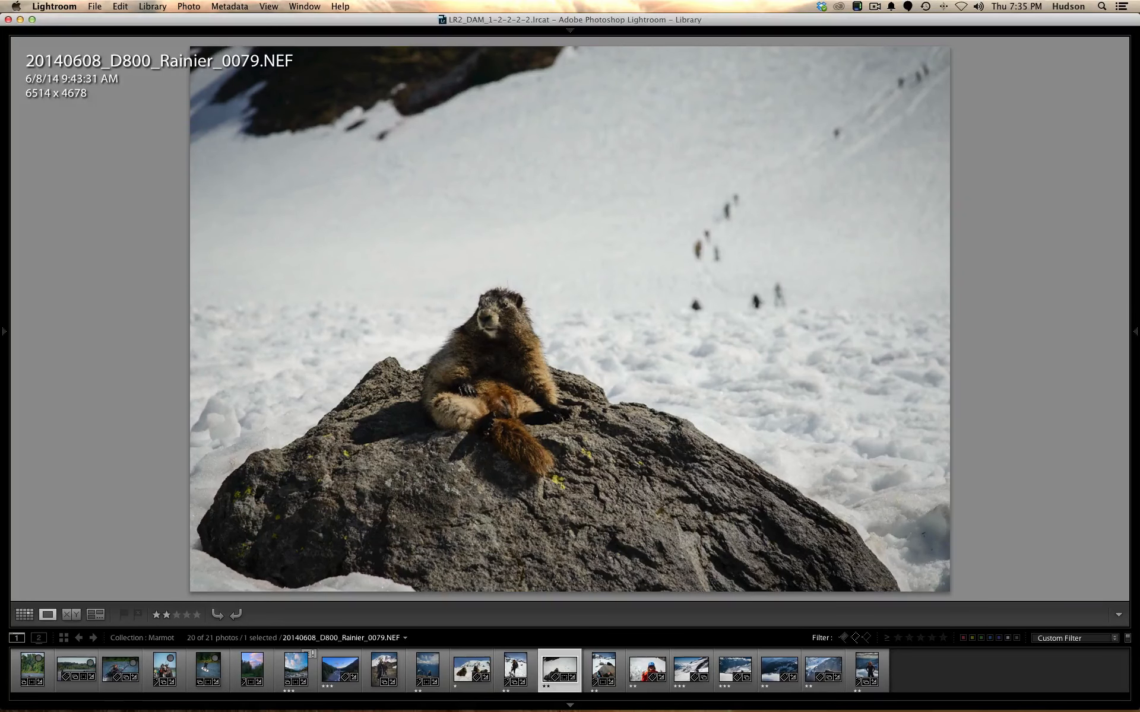
key("Right")
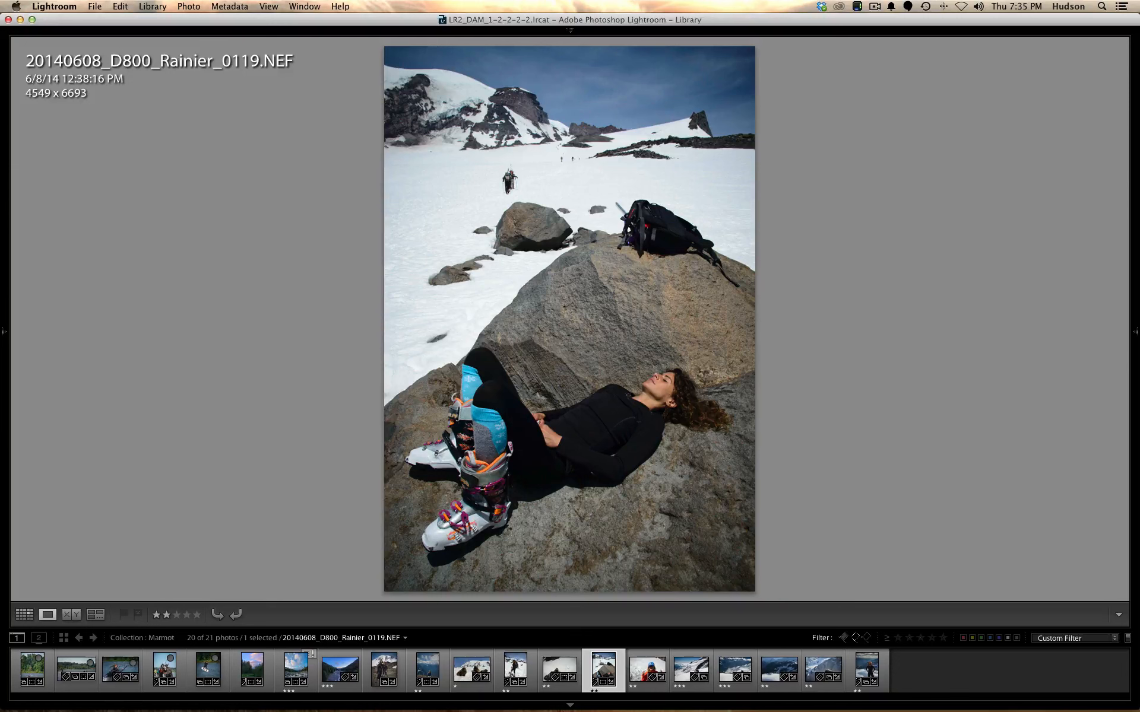
key("Right")
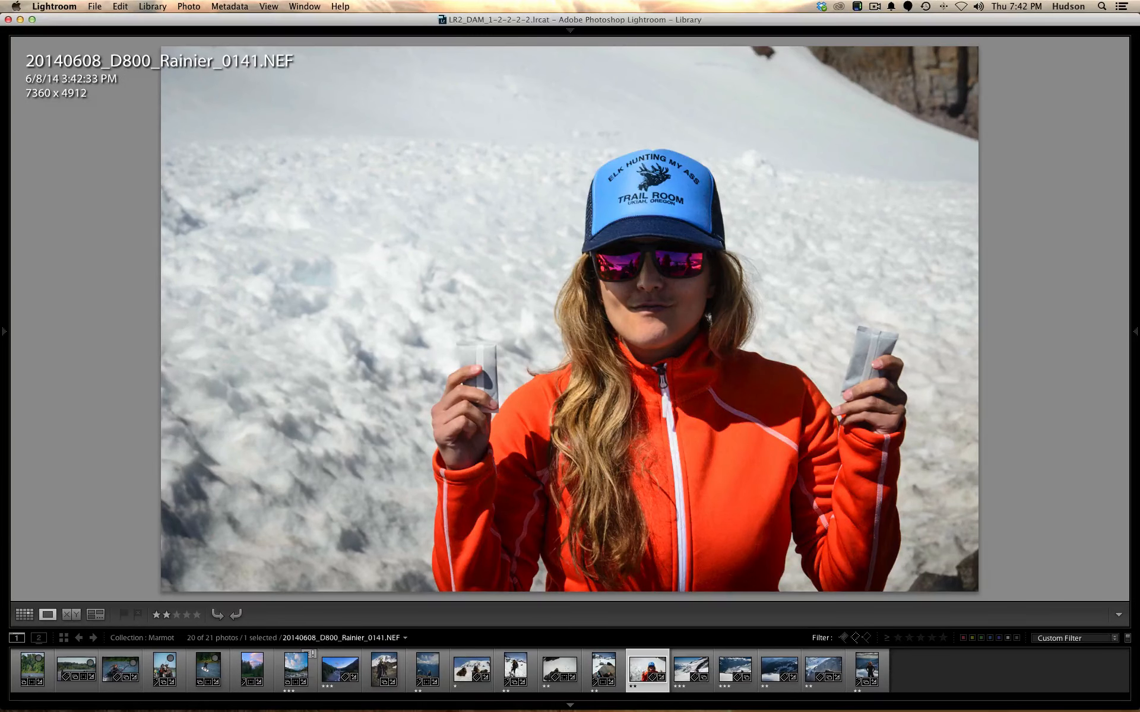
key("Right")
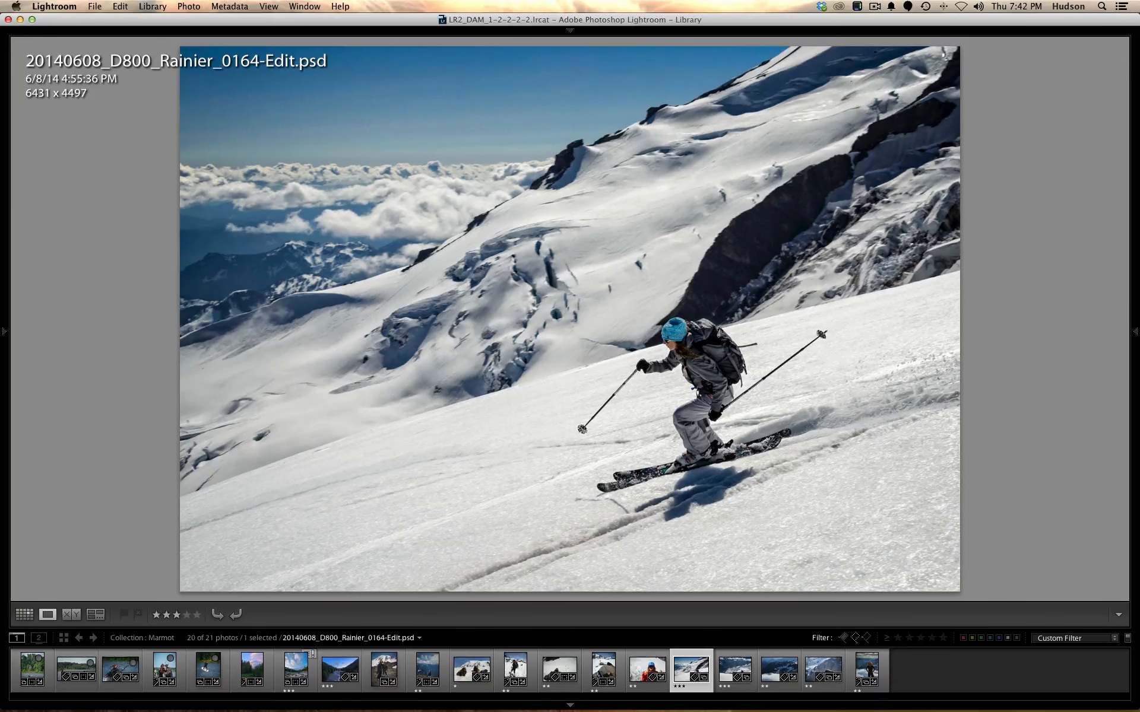
key("Right")
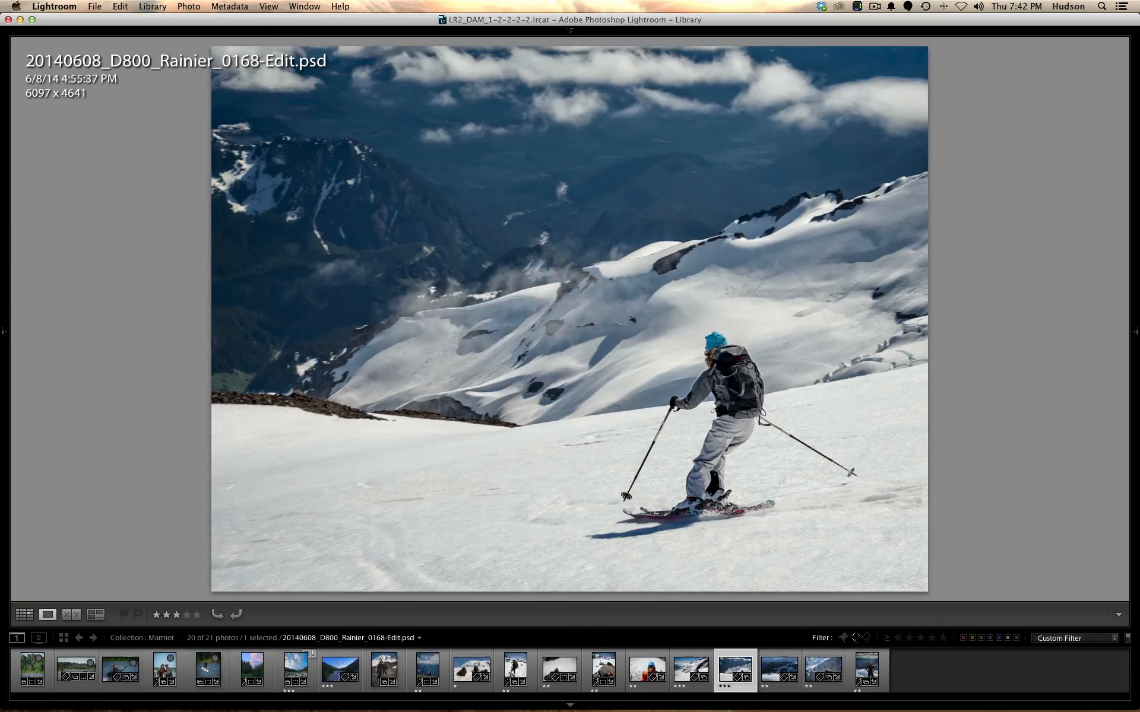
key("Right")
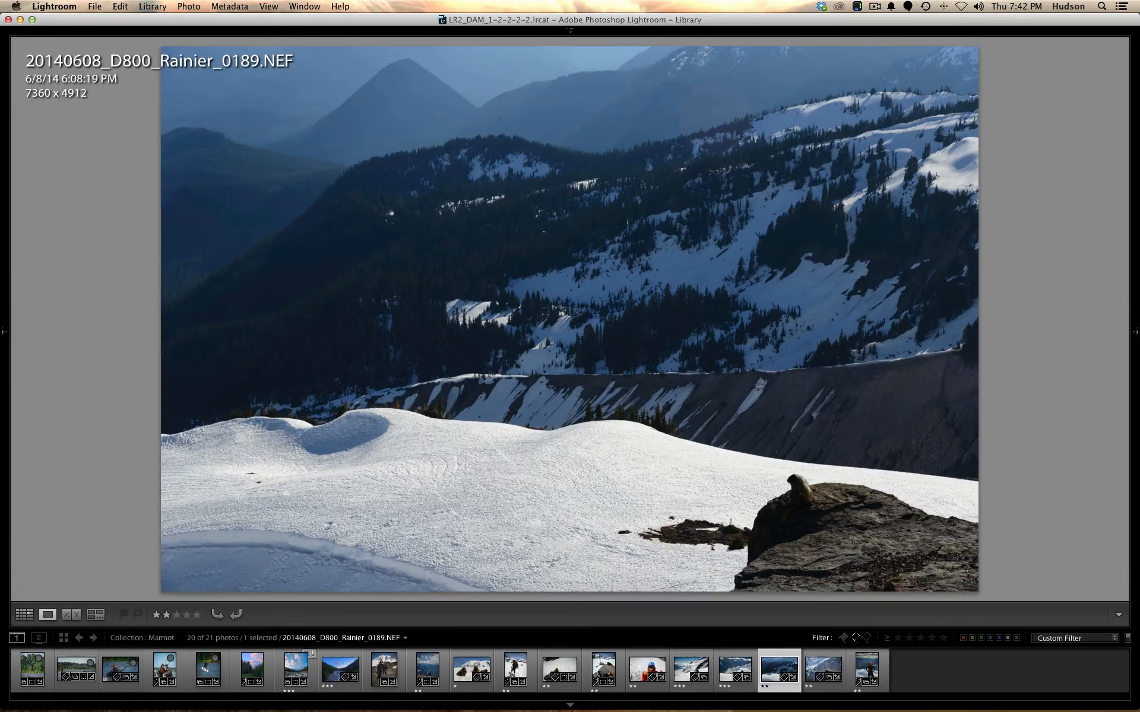
key("Right")
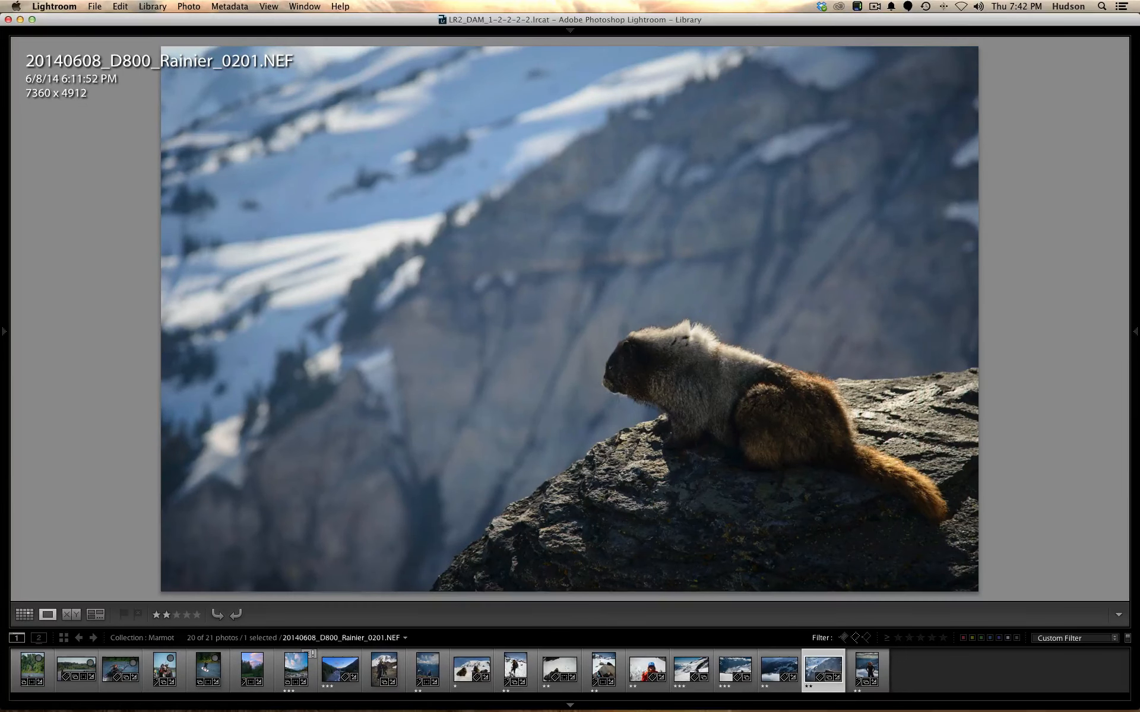
key("Right")
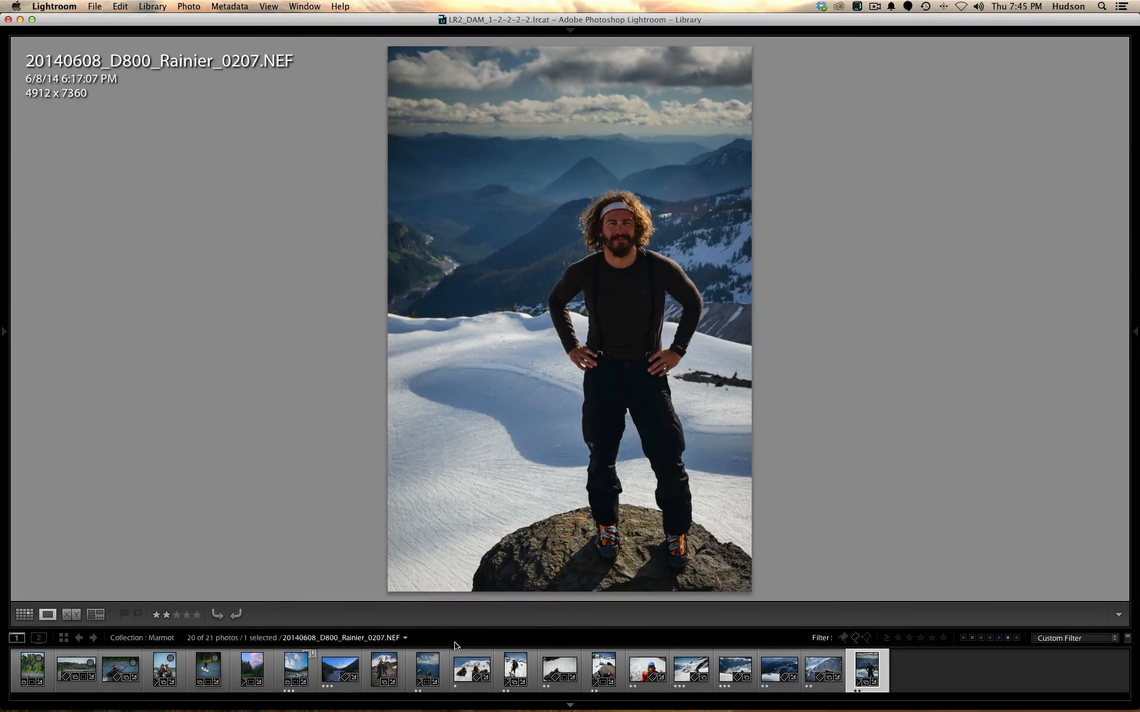
- Open the three-marmot photo 20140608_D800_Rainier_0067.NEF in the Develop module, with the presets and history area hidden
left_click(467, 671)
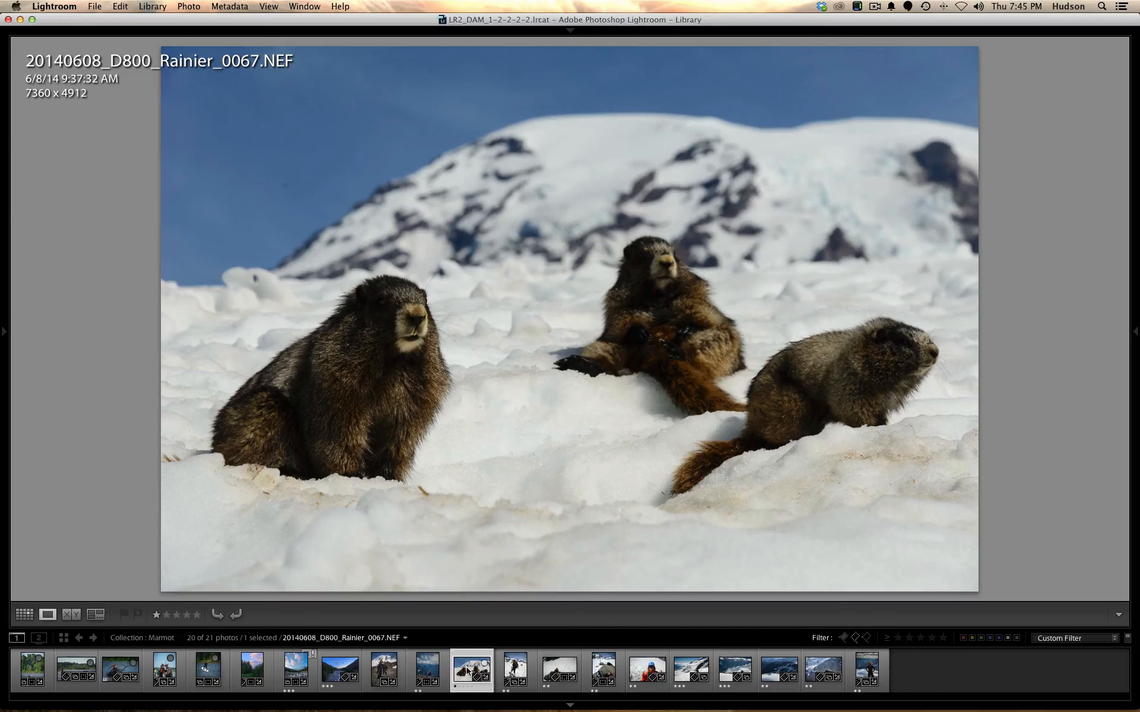
key("F6")
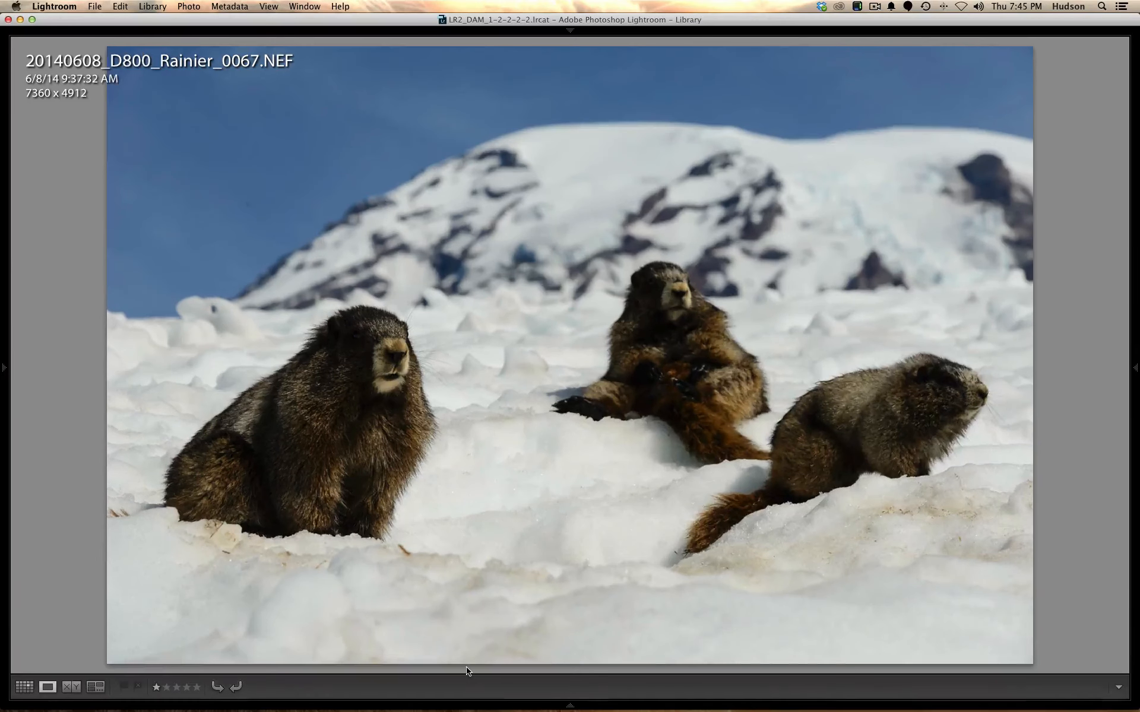
key("shift+Tab")
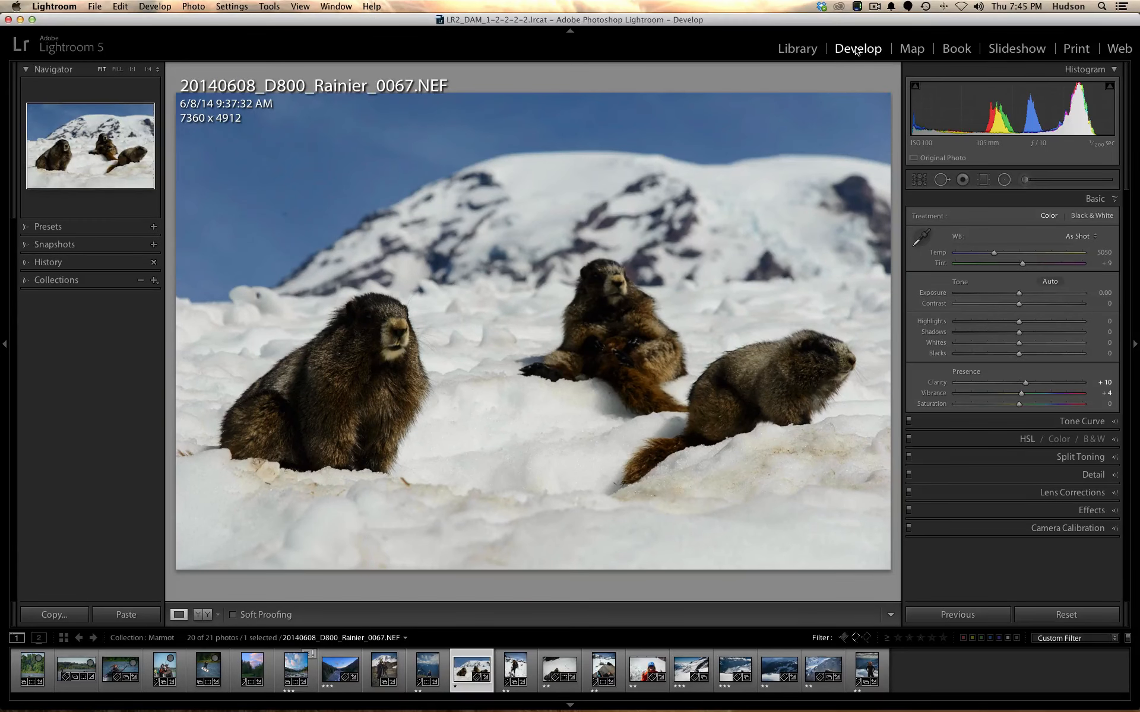
left_click(5, 346)
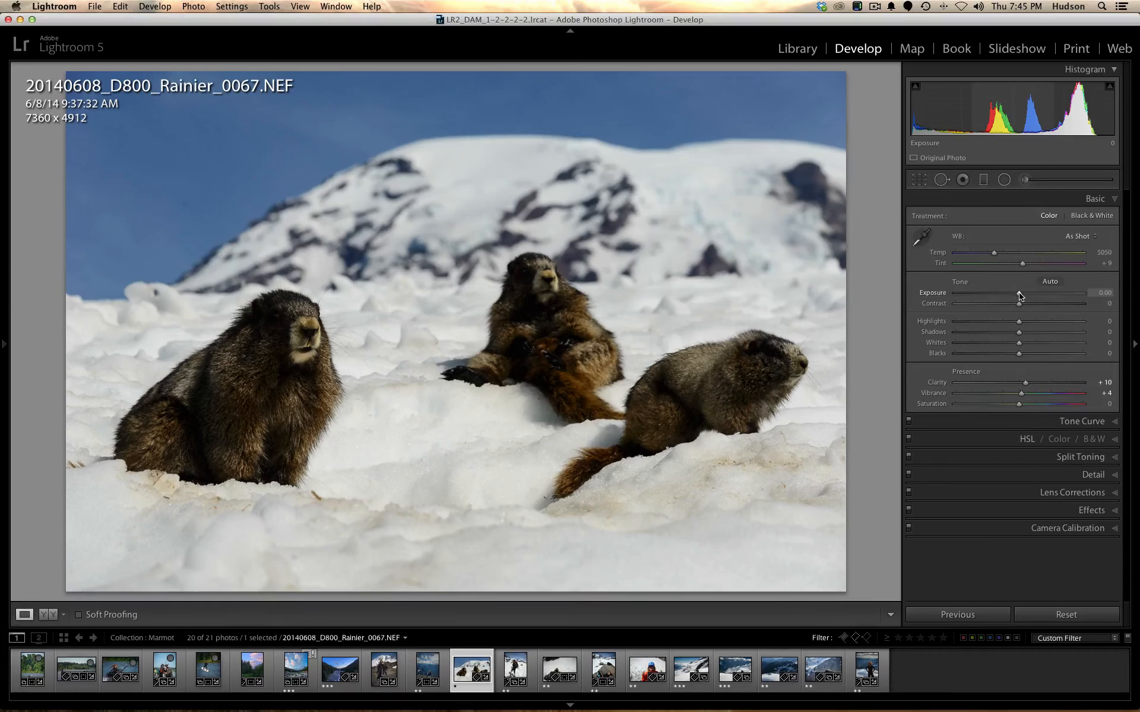
- Adjust the marmot photo's tone to exposure +0.45, contrast +22, whites +2, blacks -12, highlights -47 and shadows +46
left_click_drag(1019, 295, 1024, 294)
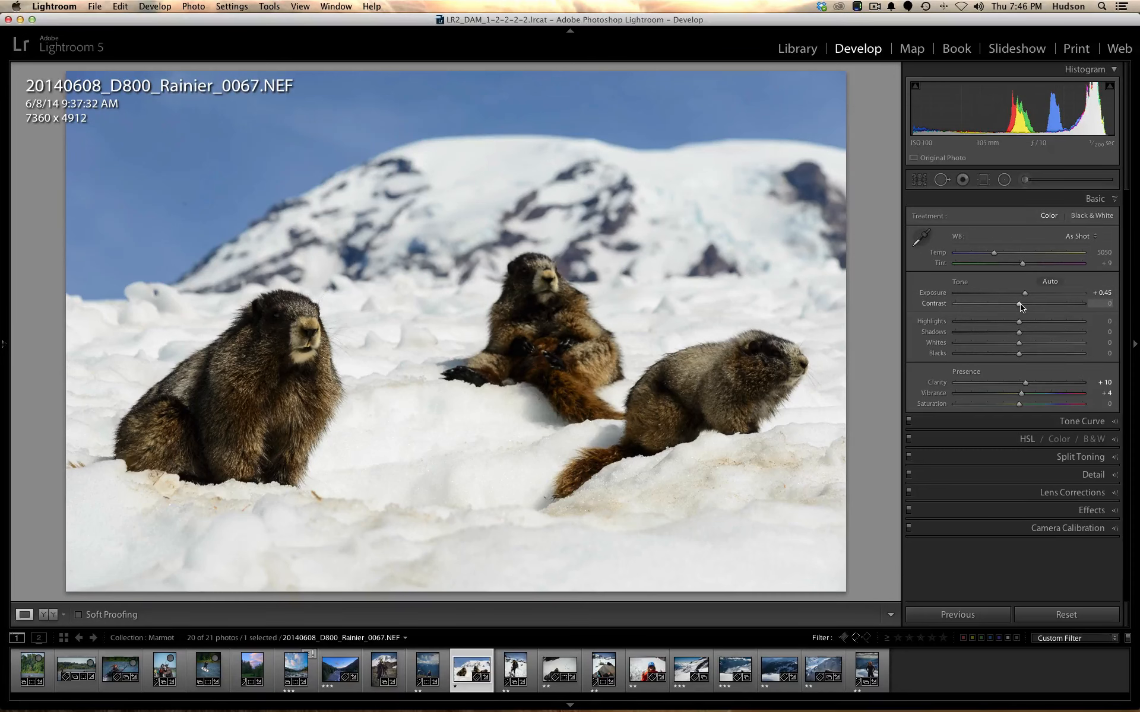
left_click_drag(1021, 307, 1034, 306)
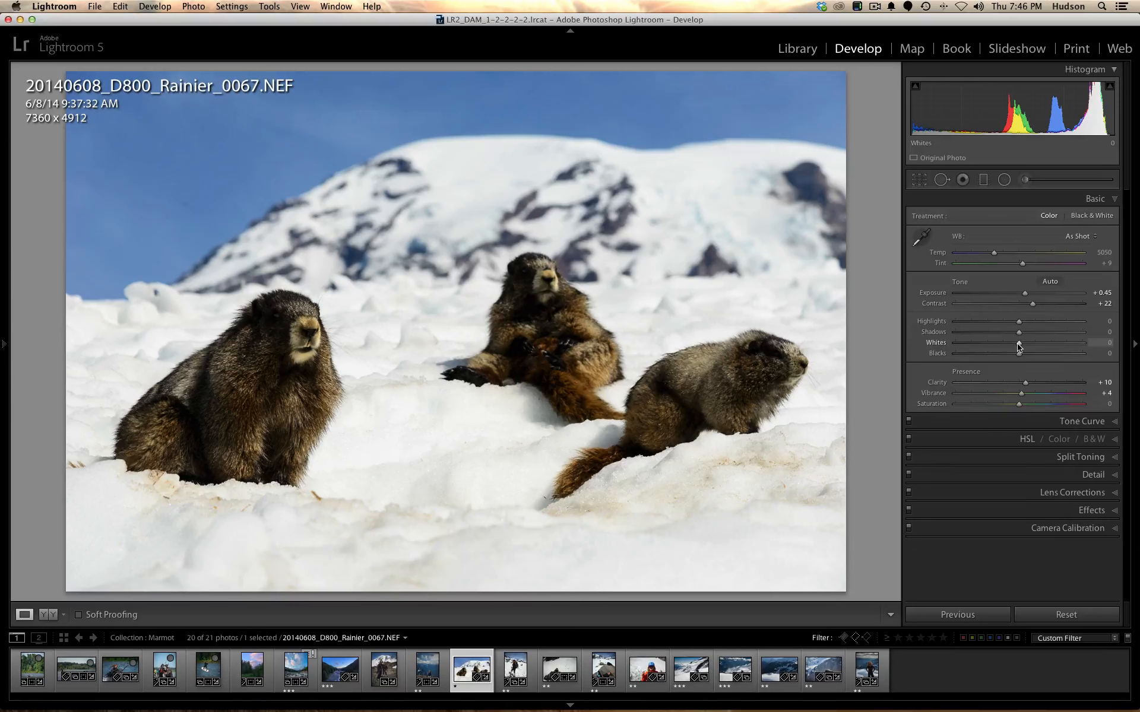
key("alt")
mouse_move(1019, 346)
left_mouse_down()
mouse_move(1030, 340)
mouse_move(1020, 340)
left_mouse_up()
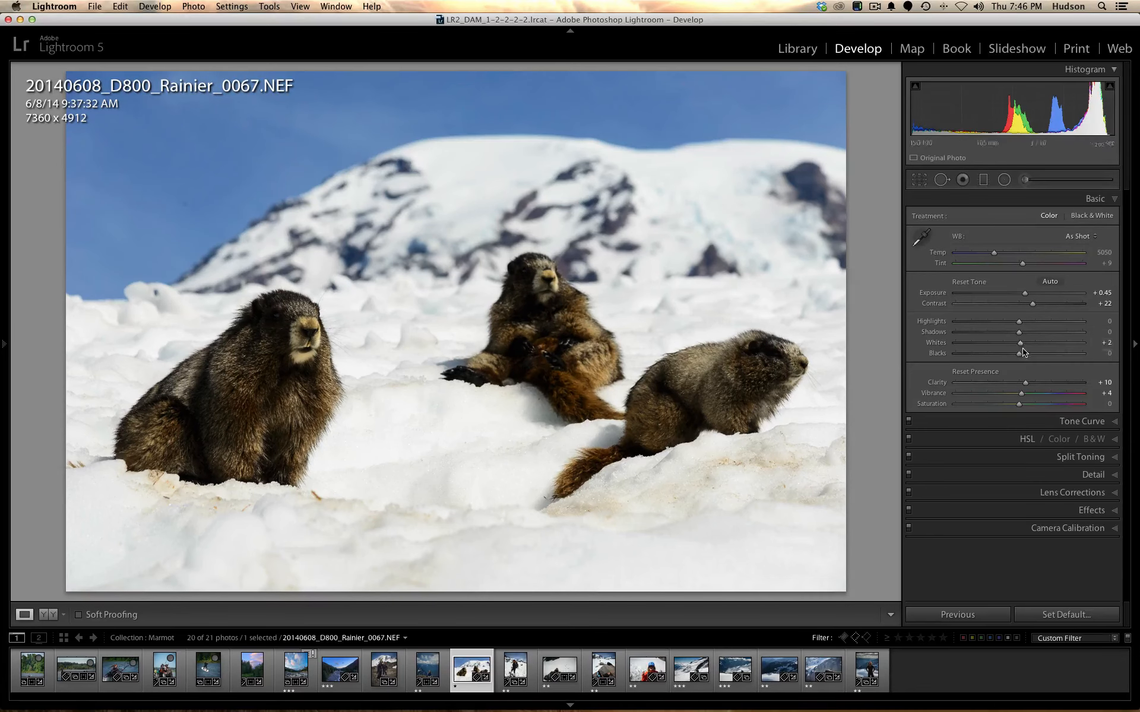
left_click_drag(1020, 355, 1013, 356)
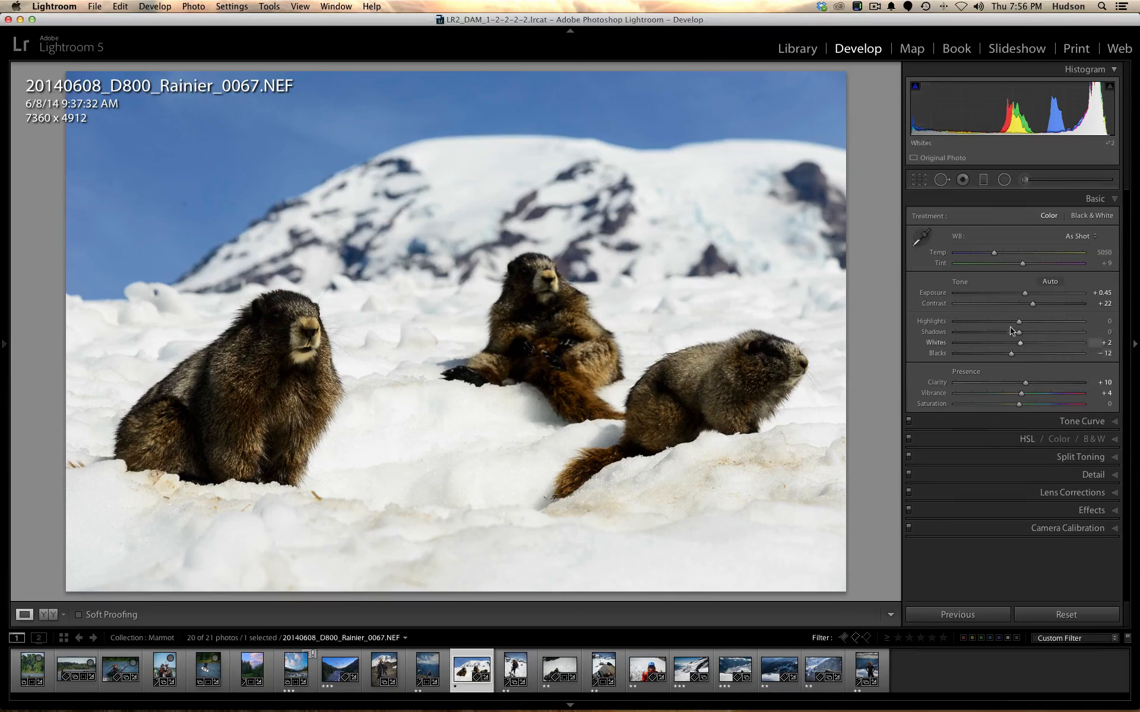
left_click_drag(1019, 325, 989, 322)
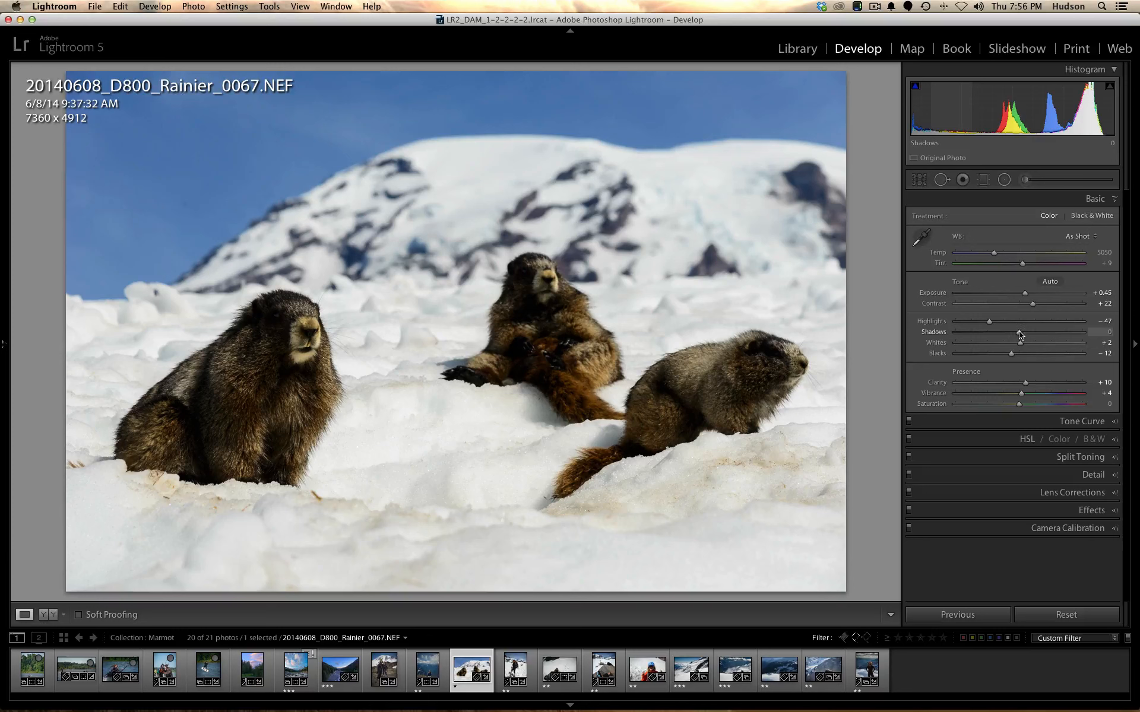
left_click_drag(1019, 333, 1049, 333)
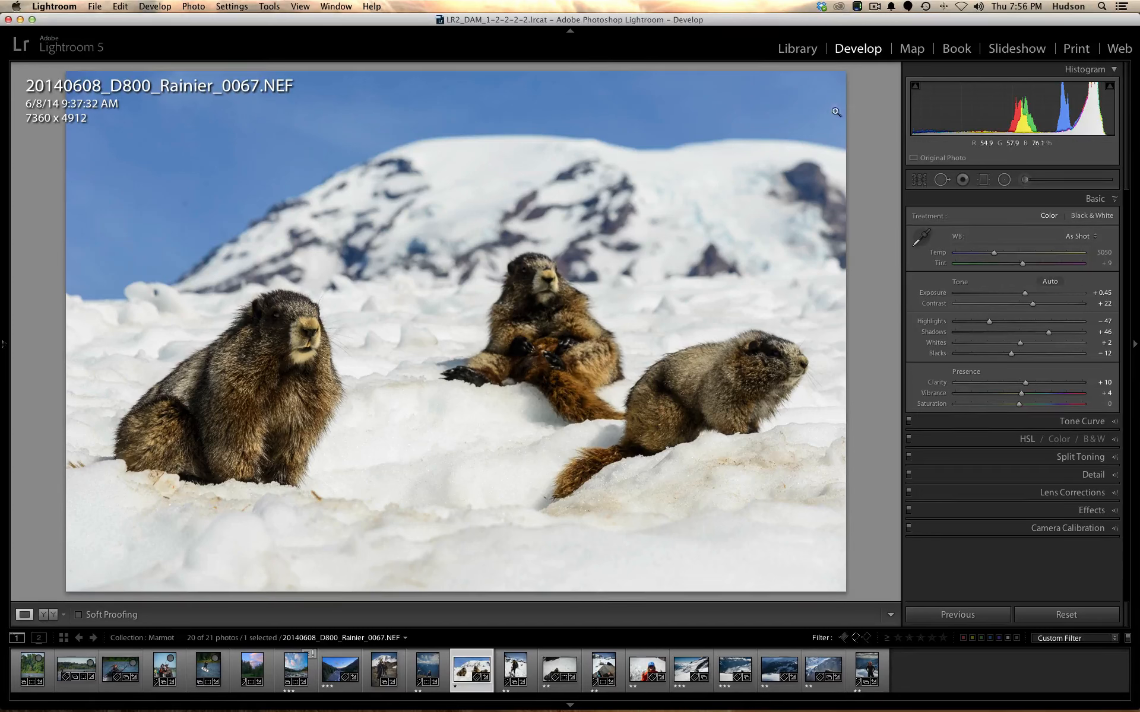
- Heal the remaining dust spot in the sky beside the mountain's left slope with Spot Removal at size 68, using Visualize Spots to locate it
left_click(941, 180)
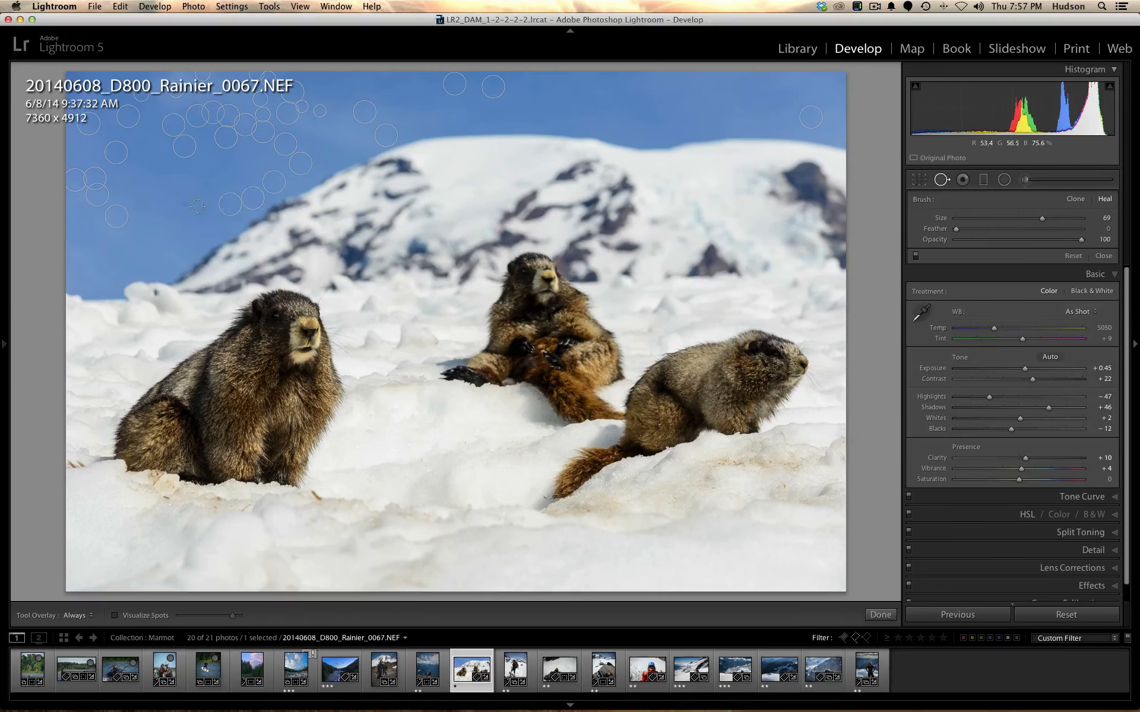
scroll(185, 204, "up", 2)
scroll(184, 204, "down", 2)
left_click(115, 616)
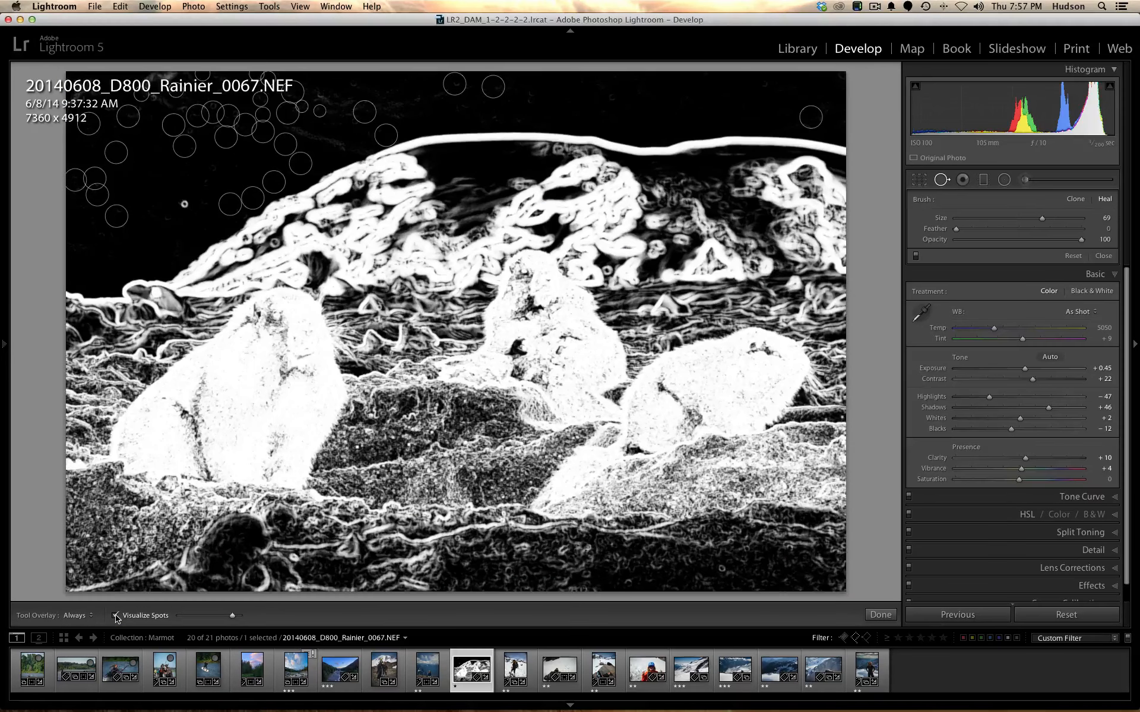
left_click(185, 204)
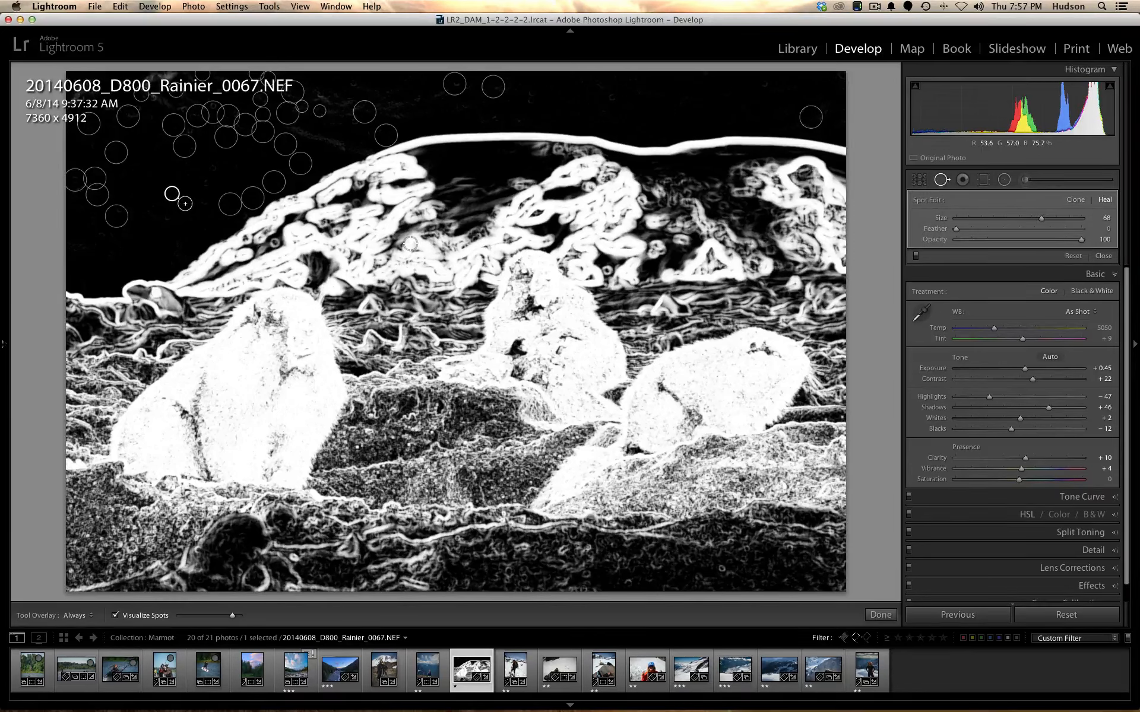
left_click(116, 616)
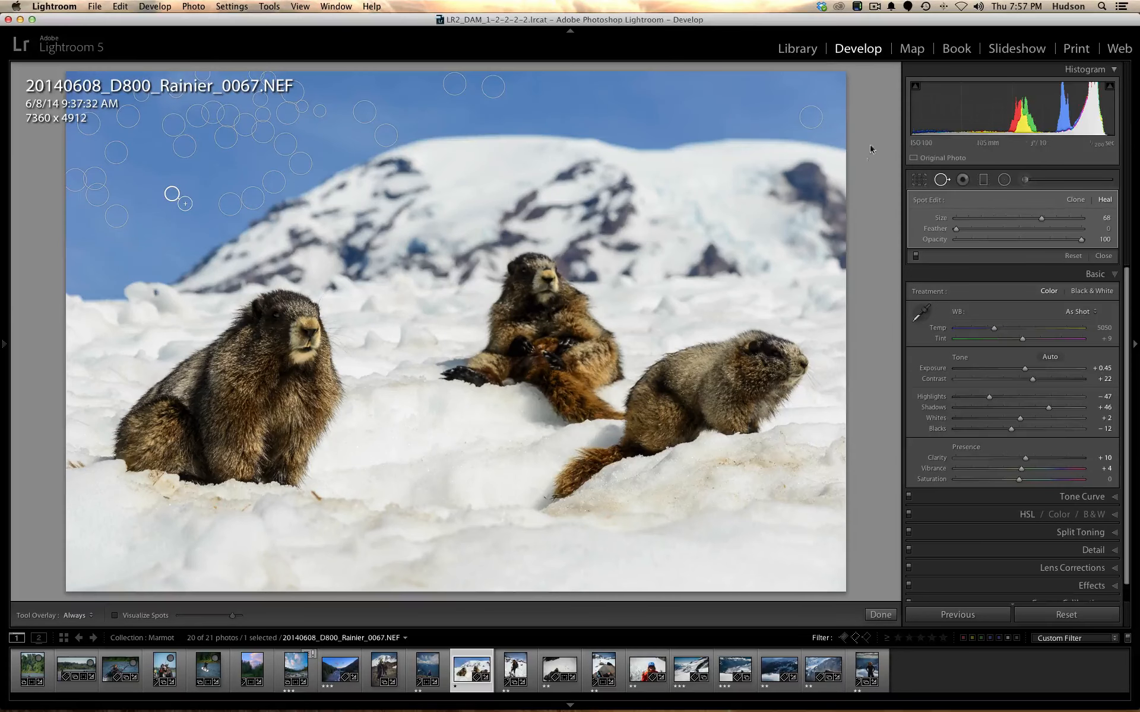
left_click(940, 180)
left_click(941, 180)
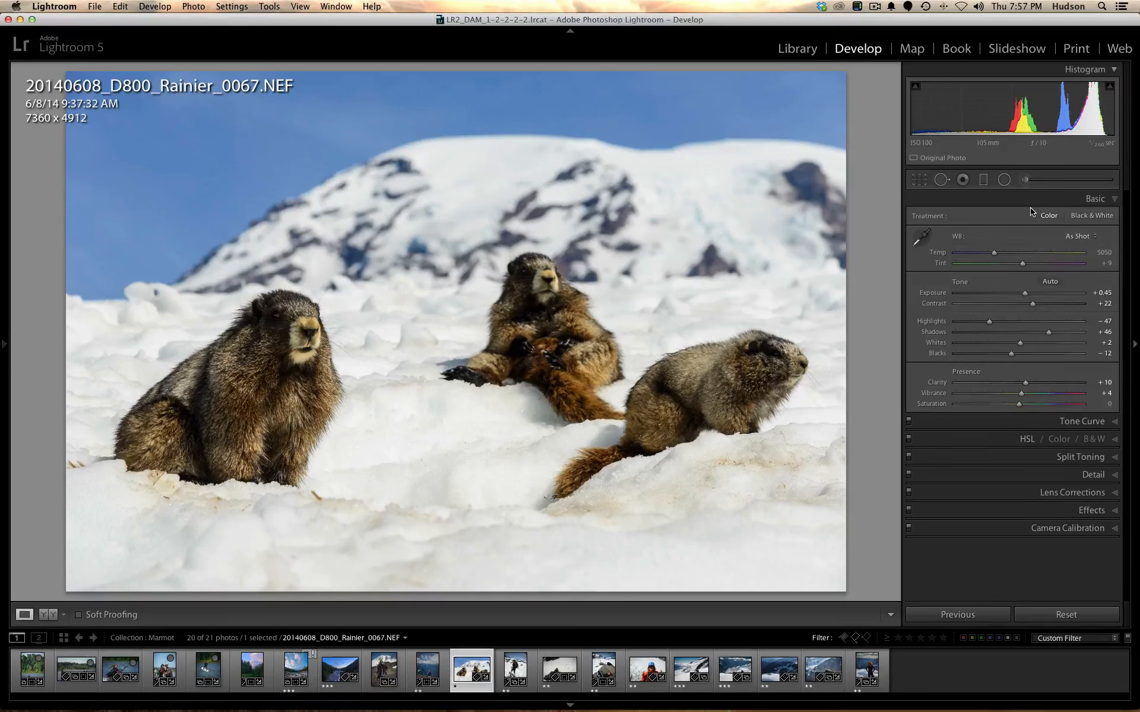
- Darken the blue sky with the HSL Luminance targeted adjustment, setting Blue to -18 and Purple to -2
left_click(1024, 440)
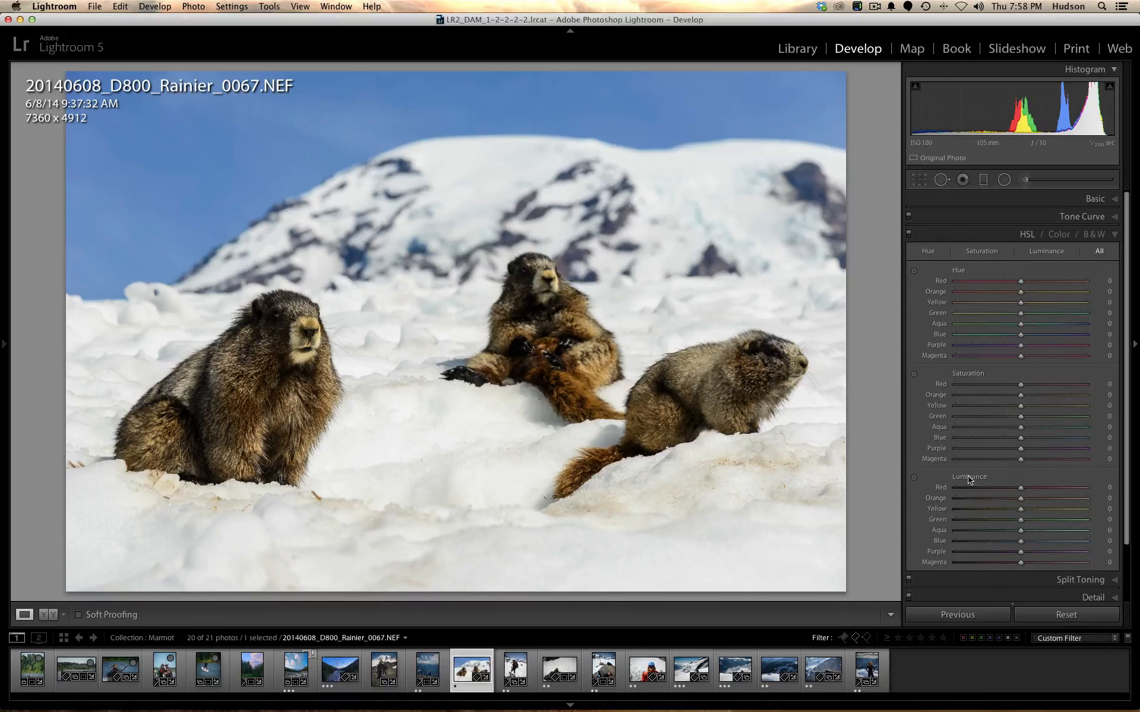
left_click(915, 482)
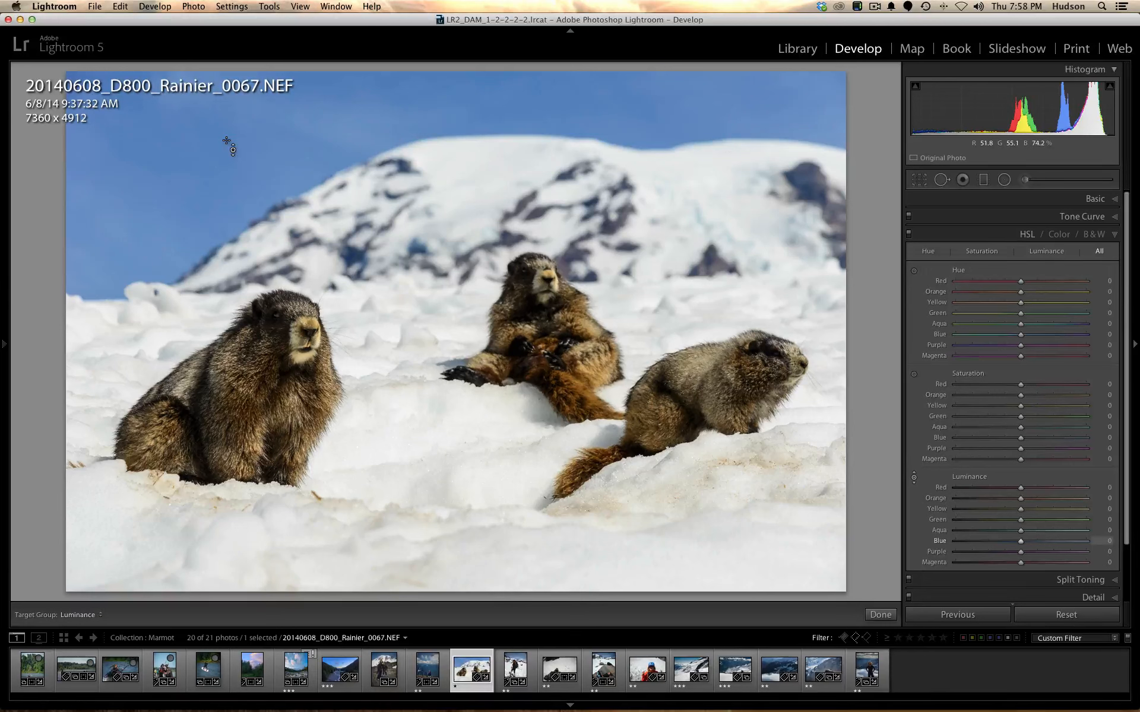
mouse_move(227, 141)
left_mouse_down()
mouse_move(227, 164)
mouse_move(227, 141)
left_mouse_up()
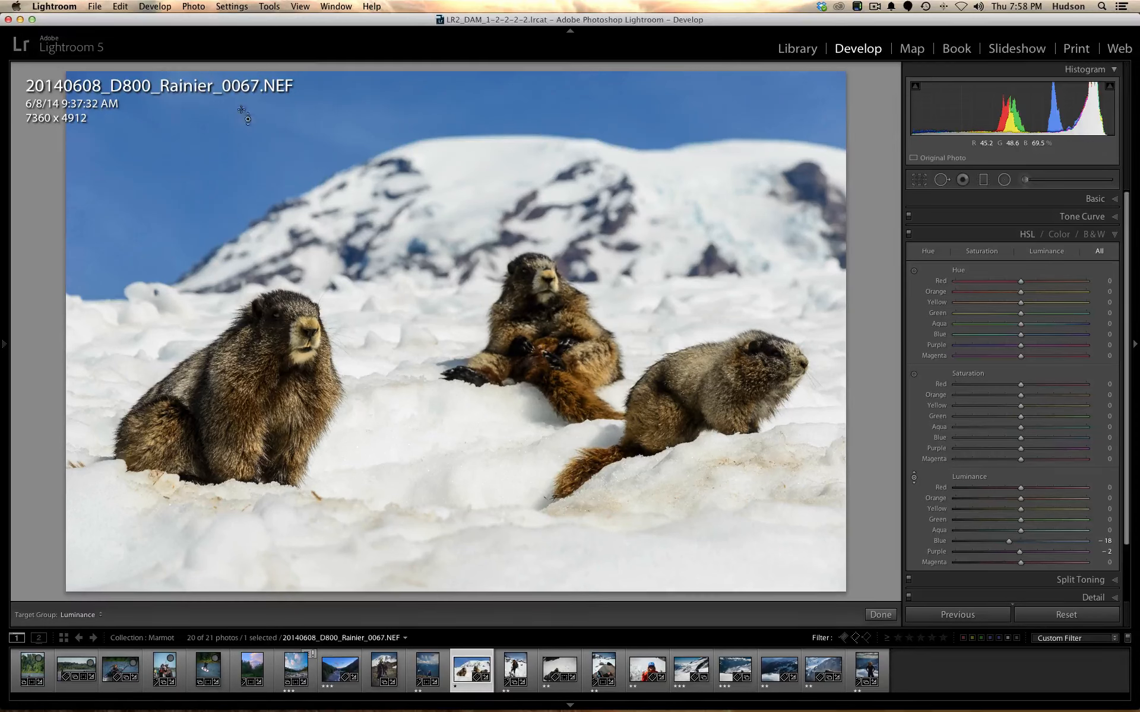
- Examine the sharpening settings and the left marmot's face at close zoom, and return to the full view with the basic adjustments shown
scroll(1064, 316, "down", 5)
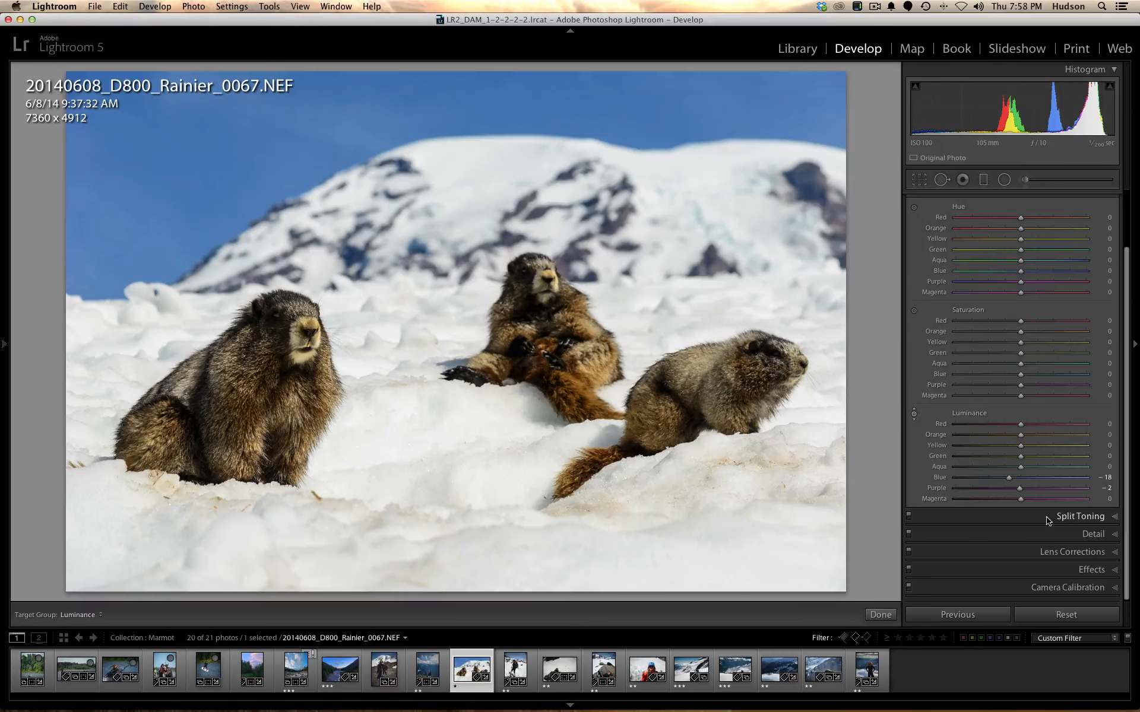
left_click(1098, 536)
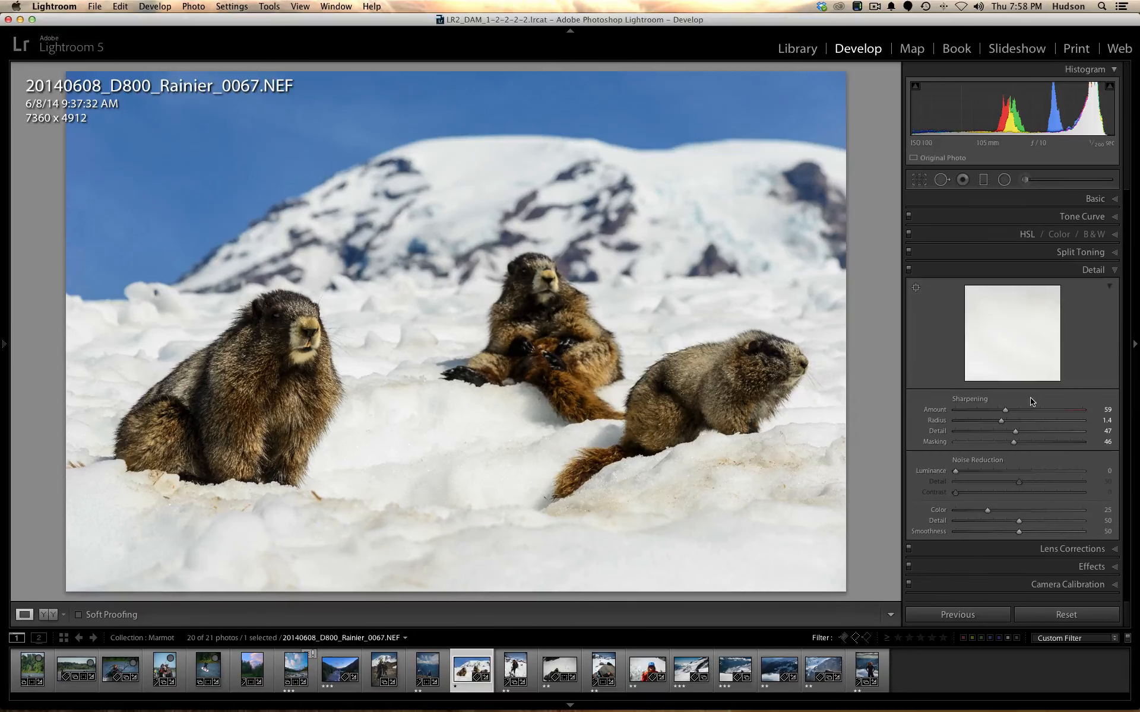
left_click(293, 327)
left_click_drag(293, 326, 437, 260)
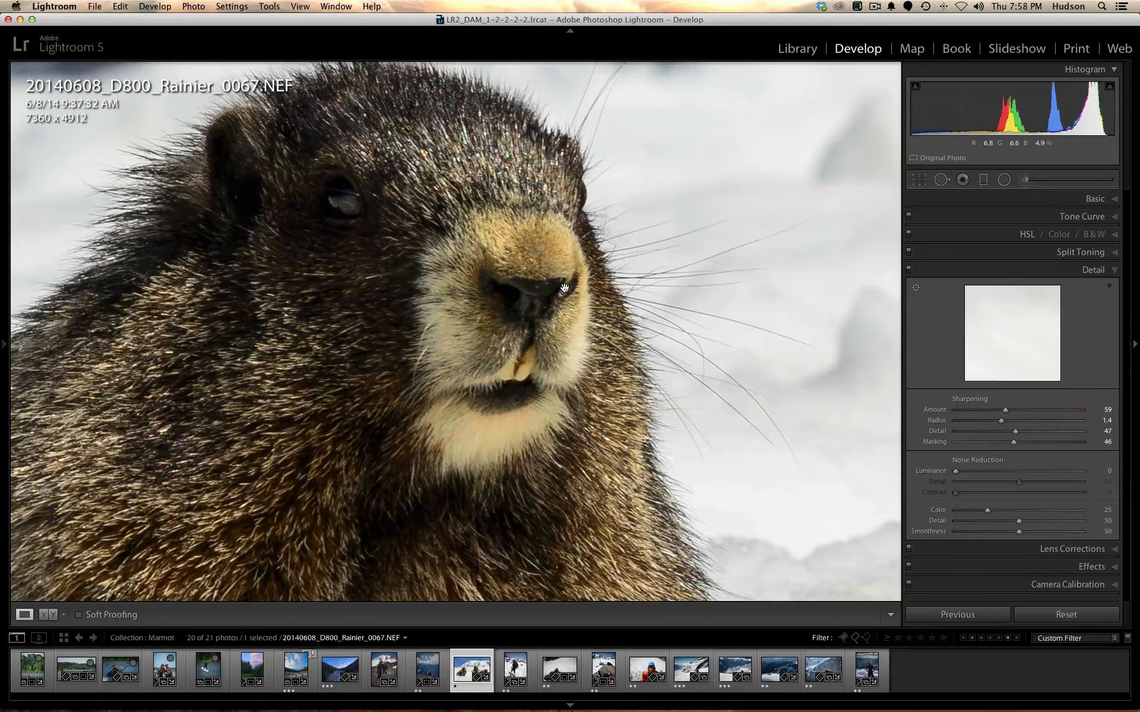
left_click_drag(482, 224, 516, 266)
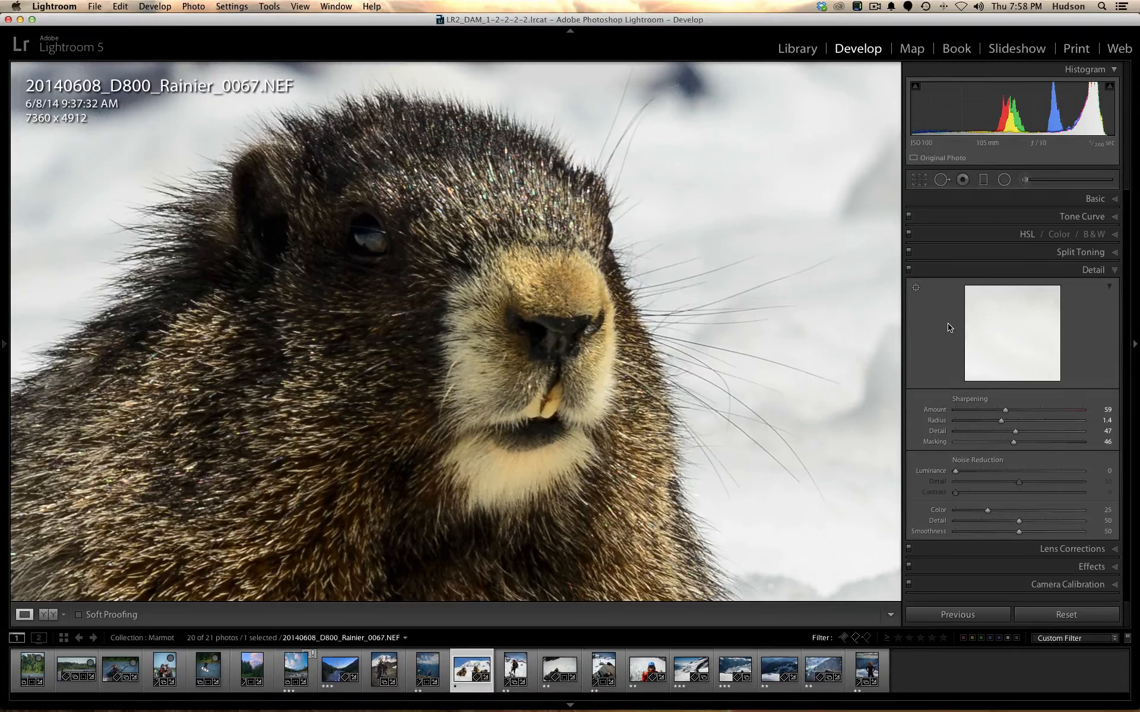
left_click(1086, 200)
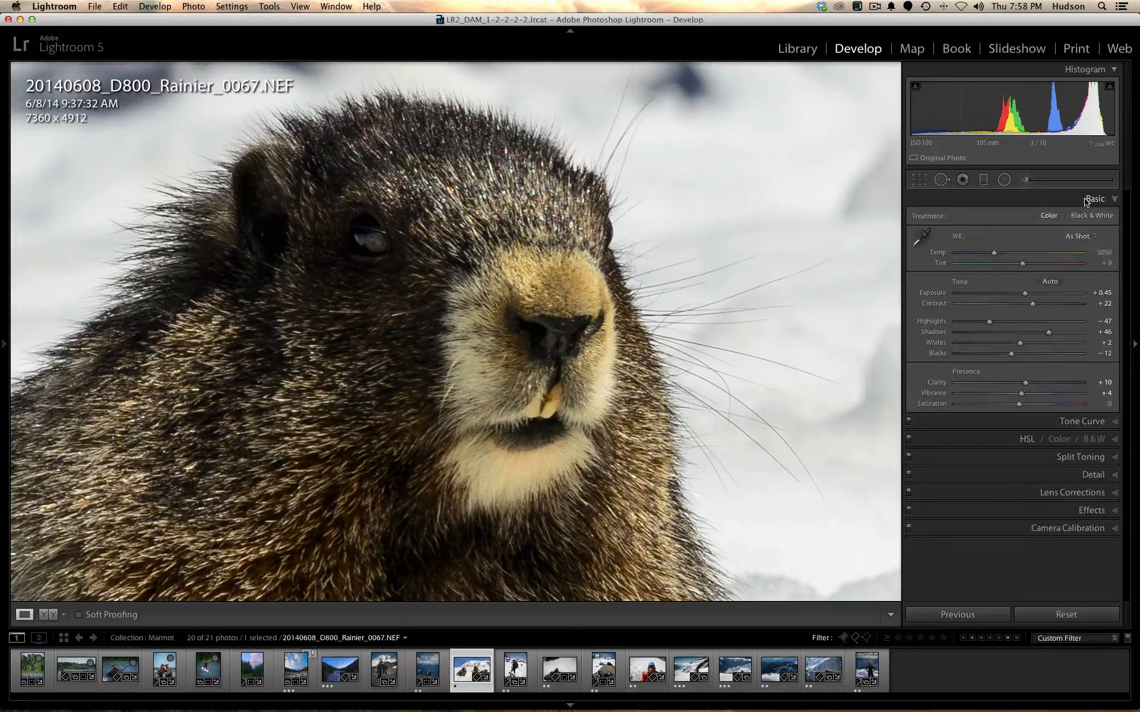
left_click(408, 262)
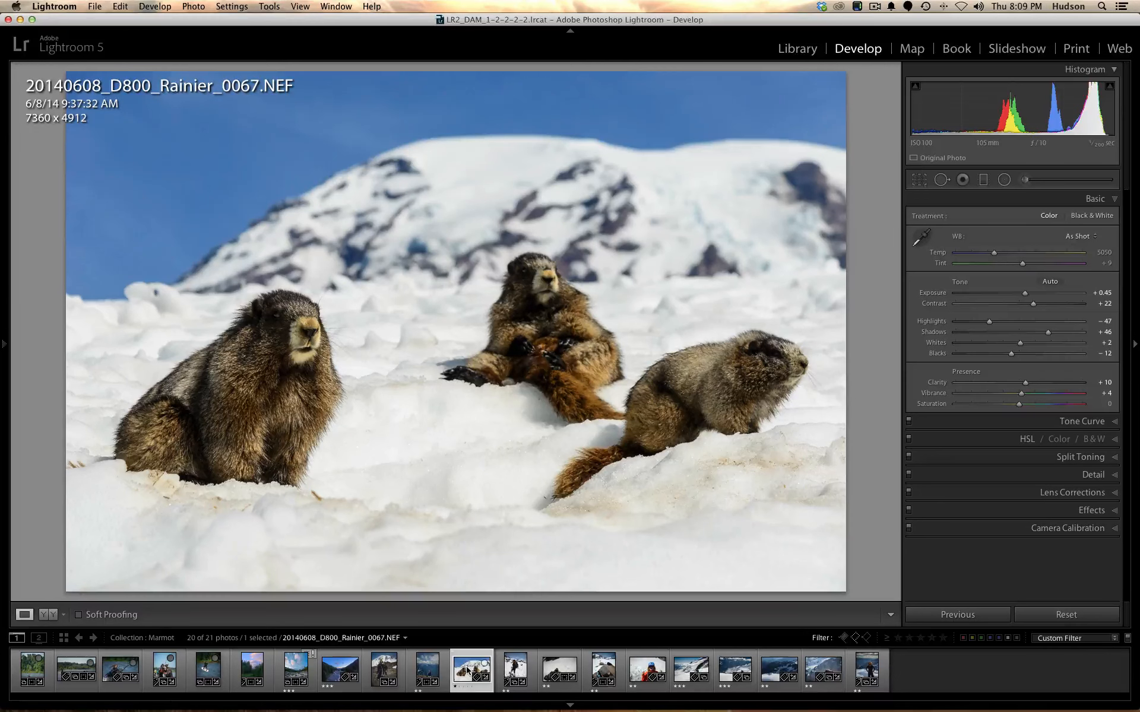
- Open a copy with Lightroom adjustments in Perfect Effects 8 as a 16-bit PSD in ProPhoto RGB at resolution 300
right_click(468, 671)
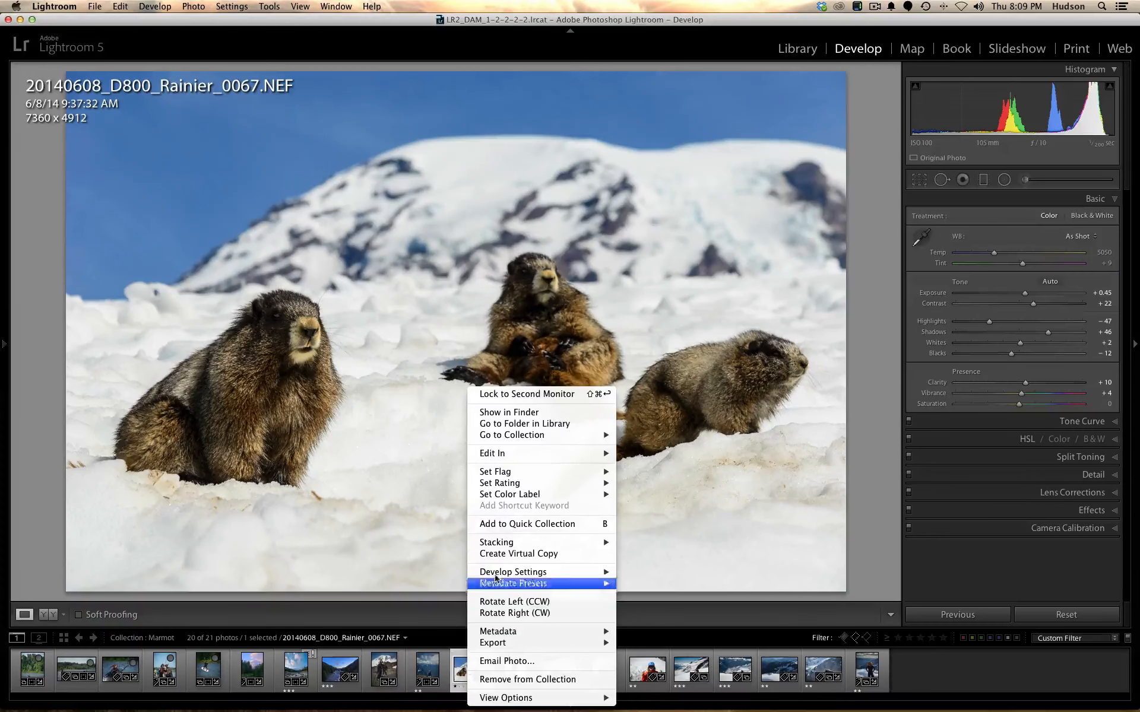
mouse_move(508, 456)
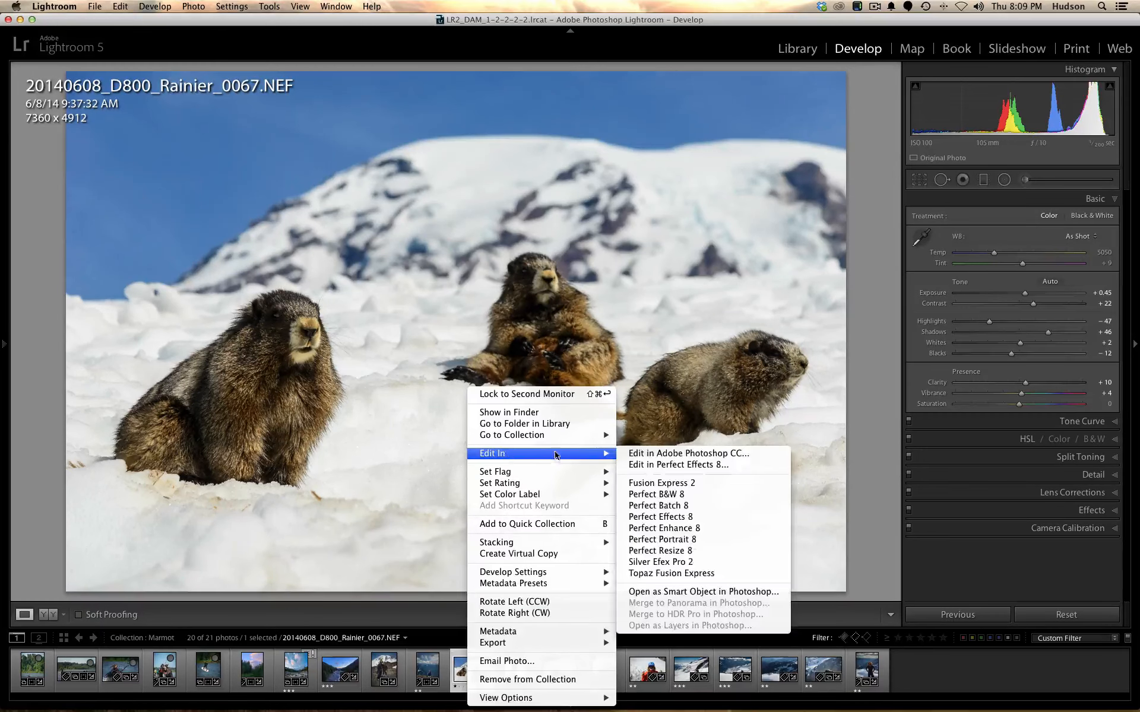
left_click(683, 466)
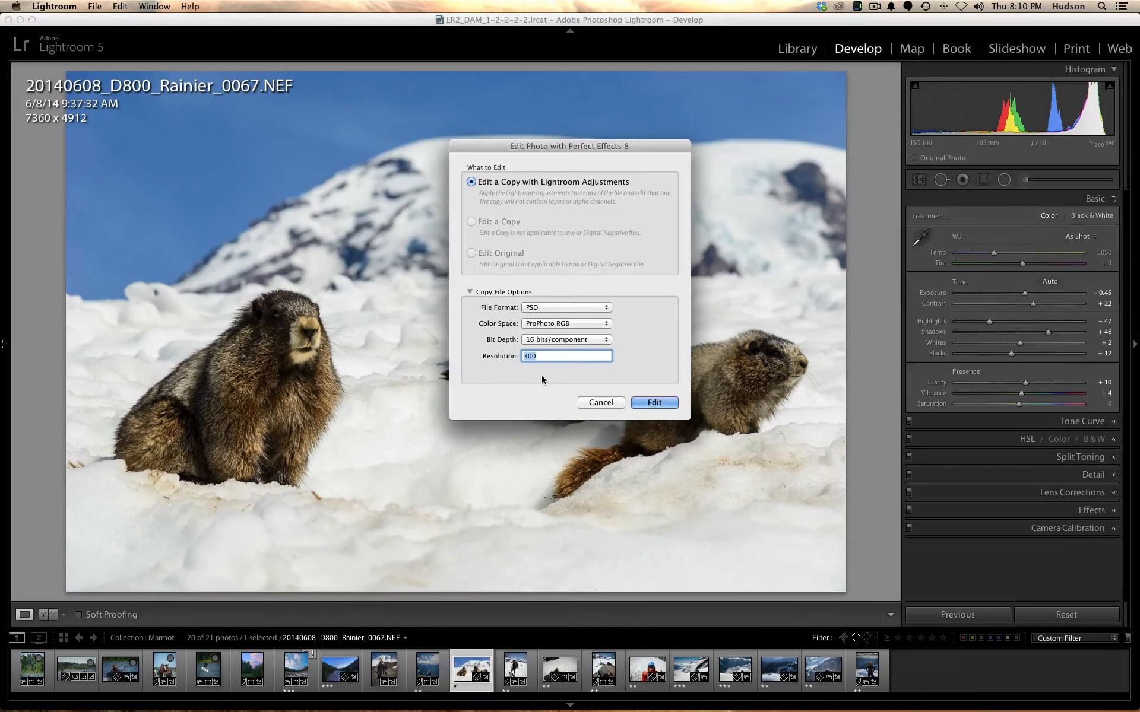
left_click(658, 403)
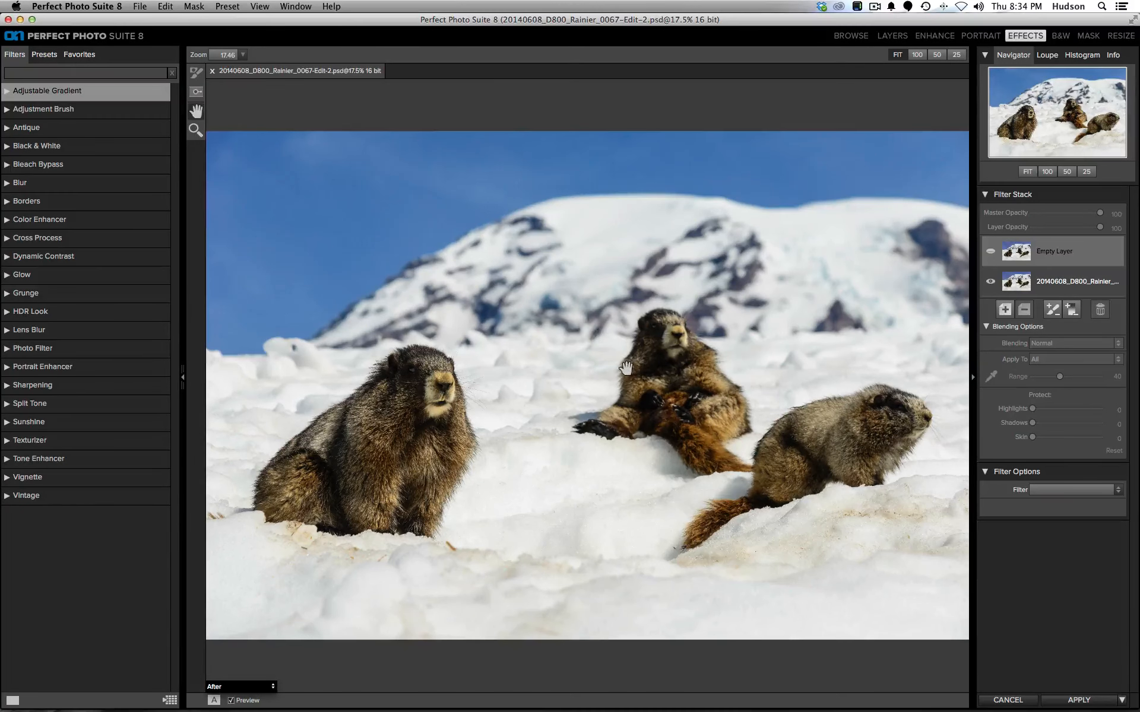
- Apply the Natural preset of the Dynamic Contrast filter to the marmot photo and collapse the blending options
left_click(7, 257)
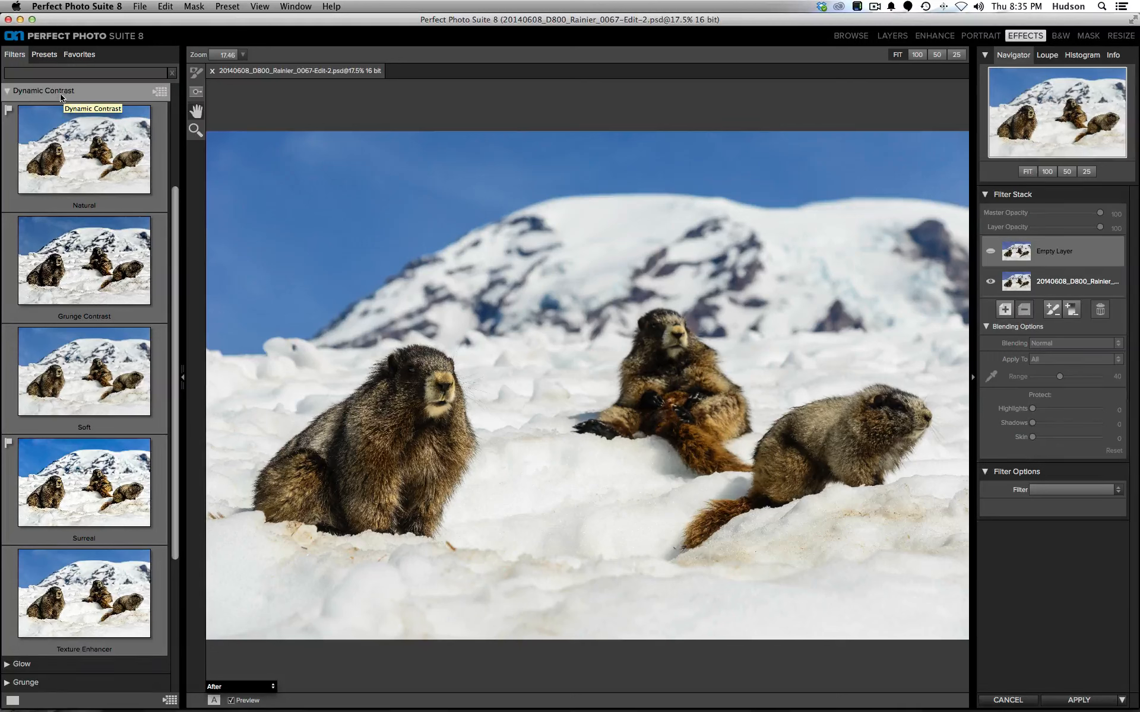
left_click(65, 167)
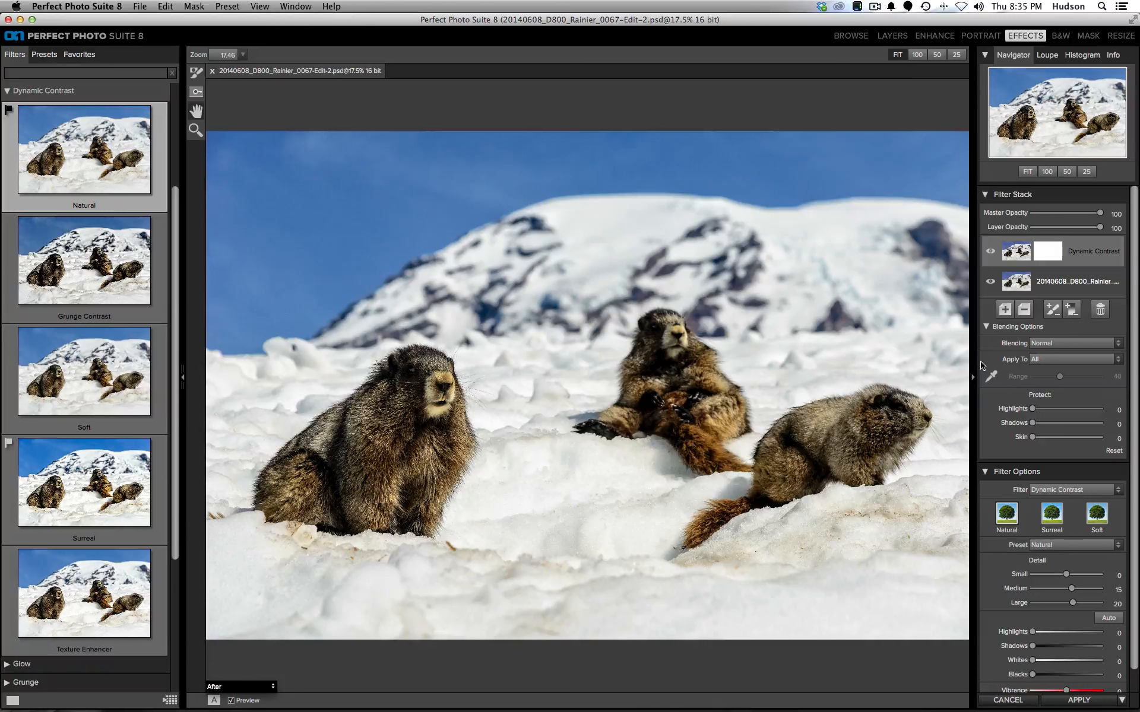
left_click(997, 329)
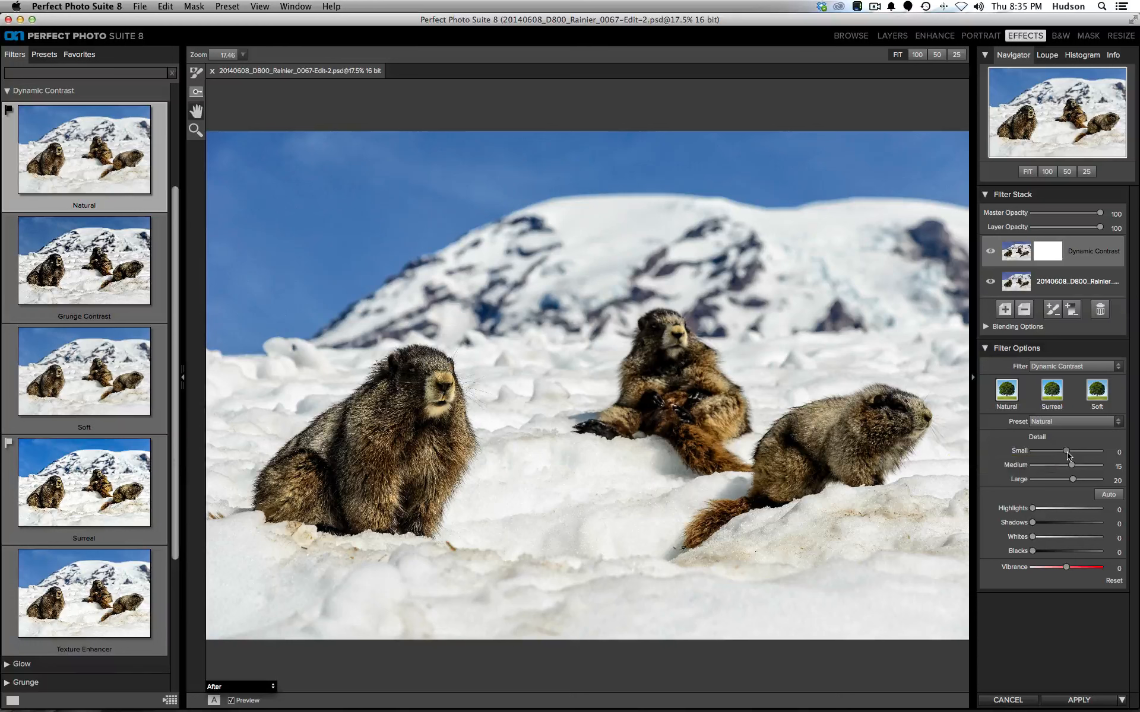
- Set the Dynamic Contrast detail to Small 5 and Large 16, comparing the photo with and without the filter
left_click_drag(1067, 454, 1091, 453)
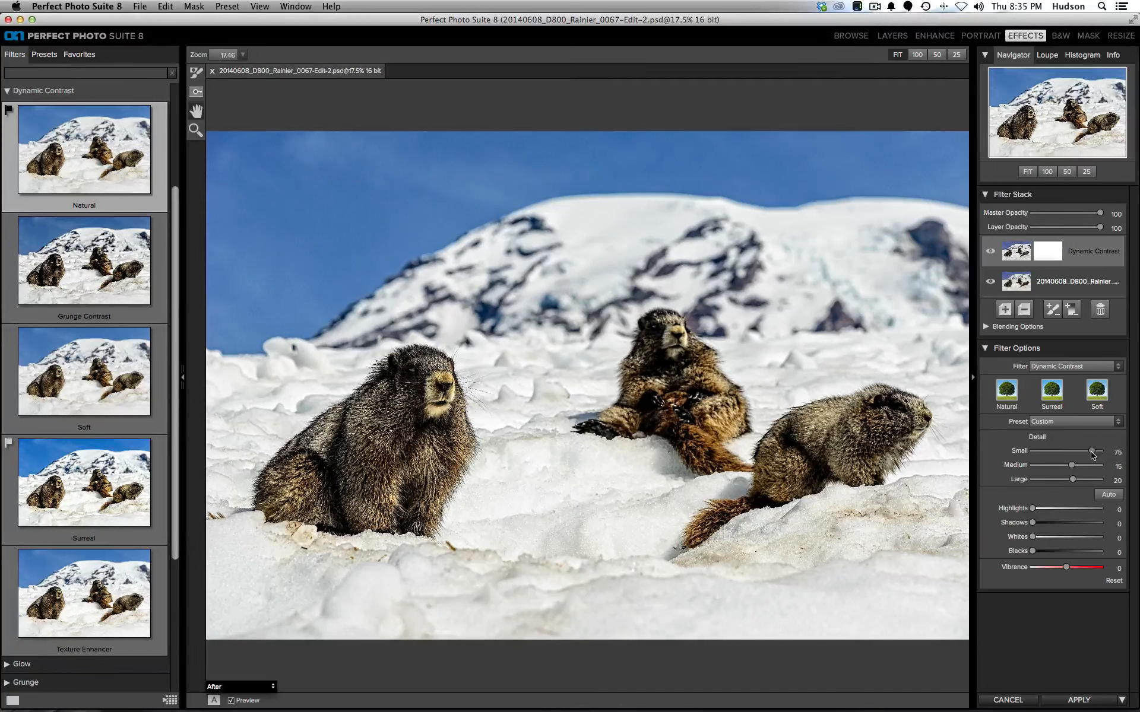
left_click_drag(1092, 455, 1069, 453)
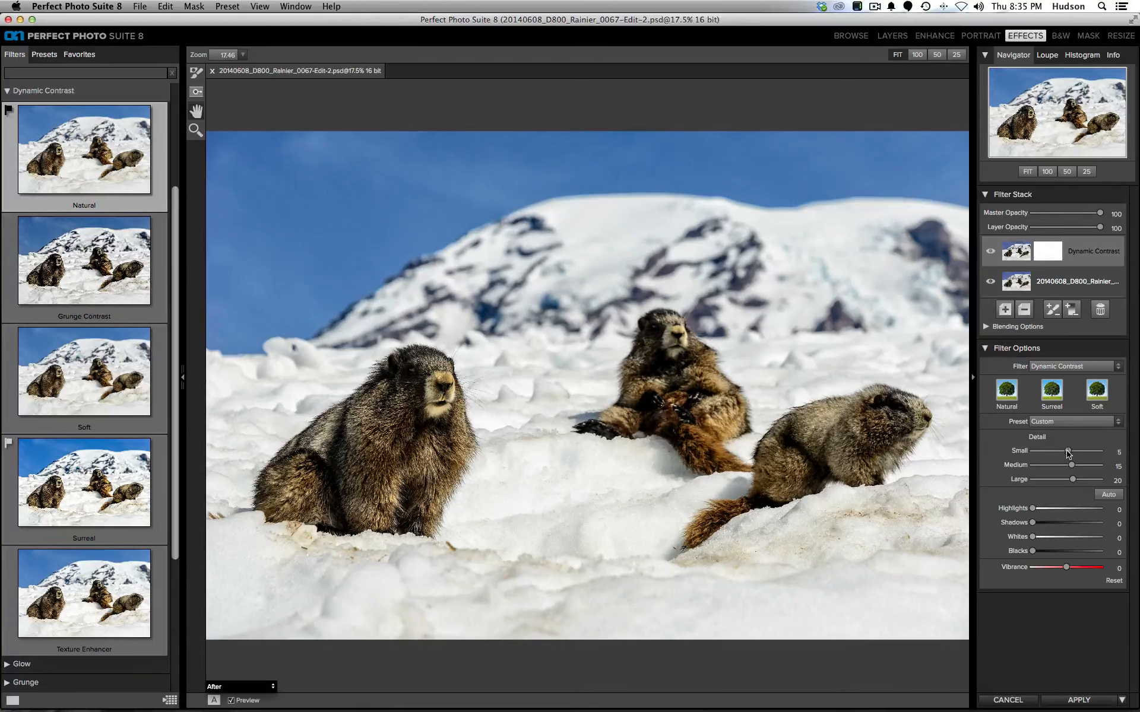
left_click(990, 253)
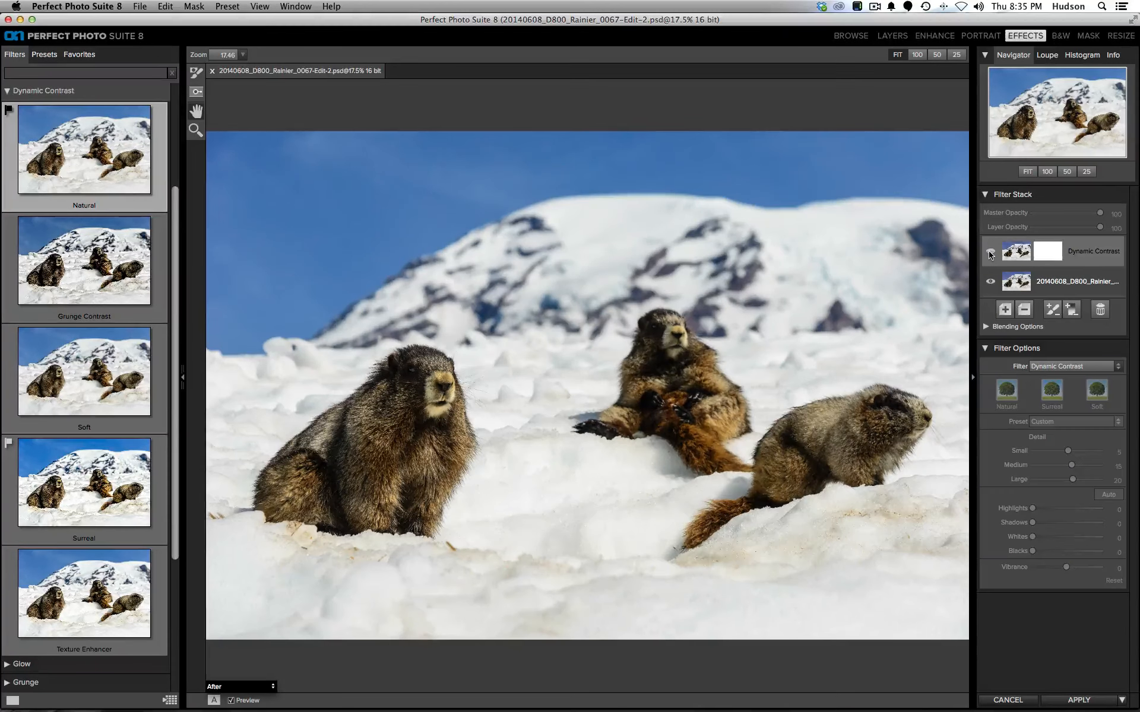
left_click(990, 253)
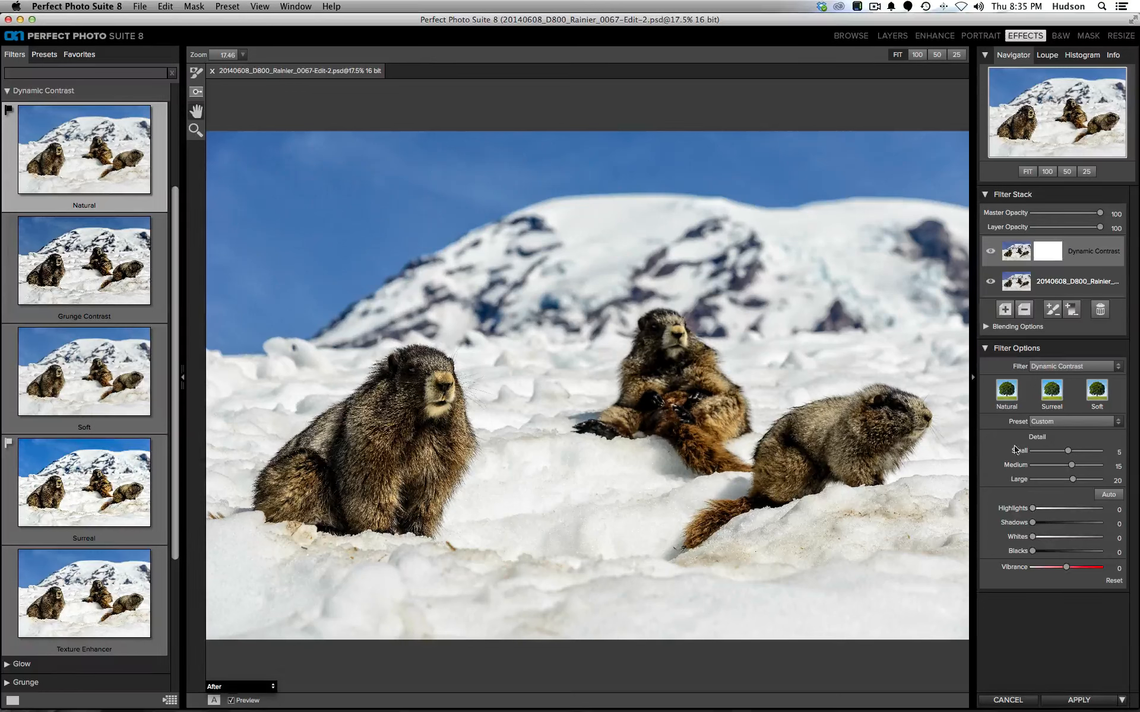
left_click_drag(1073, 482, 1069, 482)
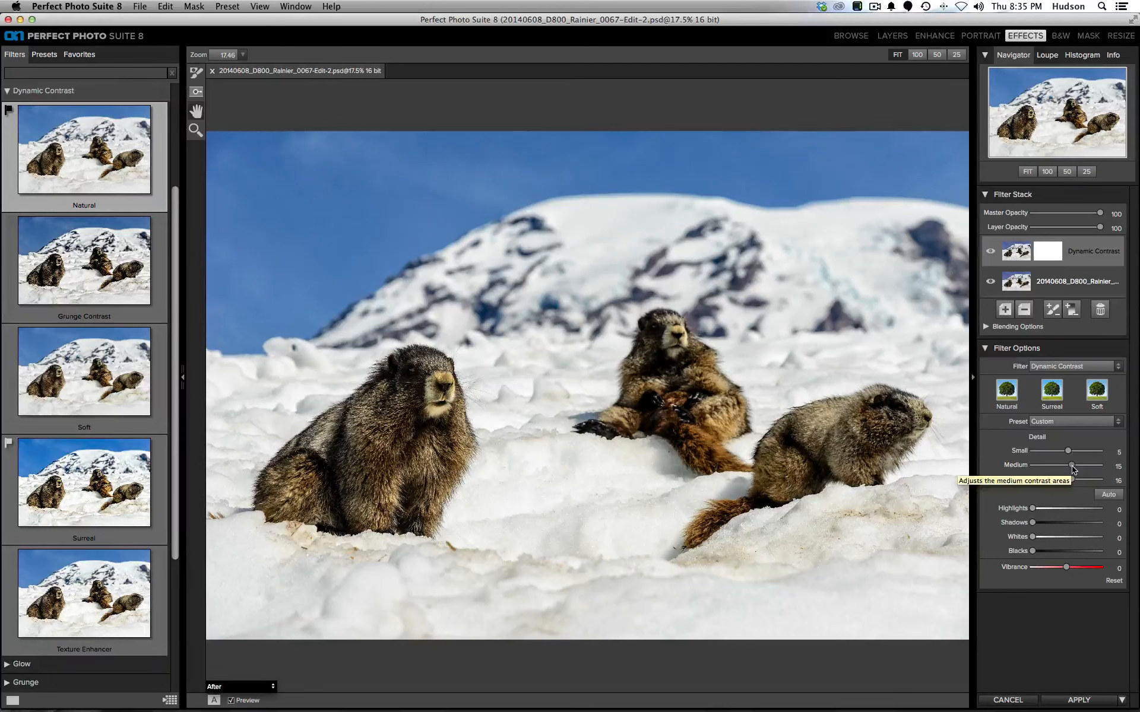
left_click(990, 252)
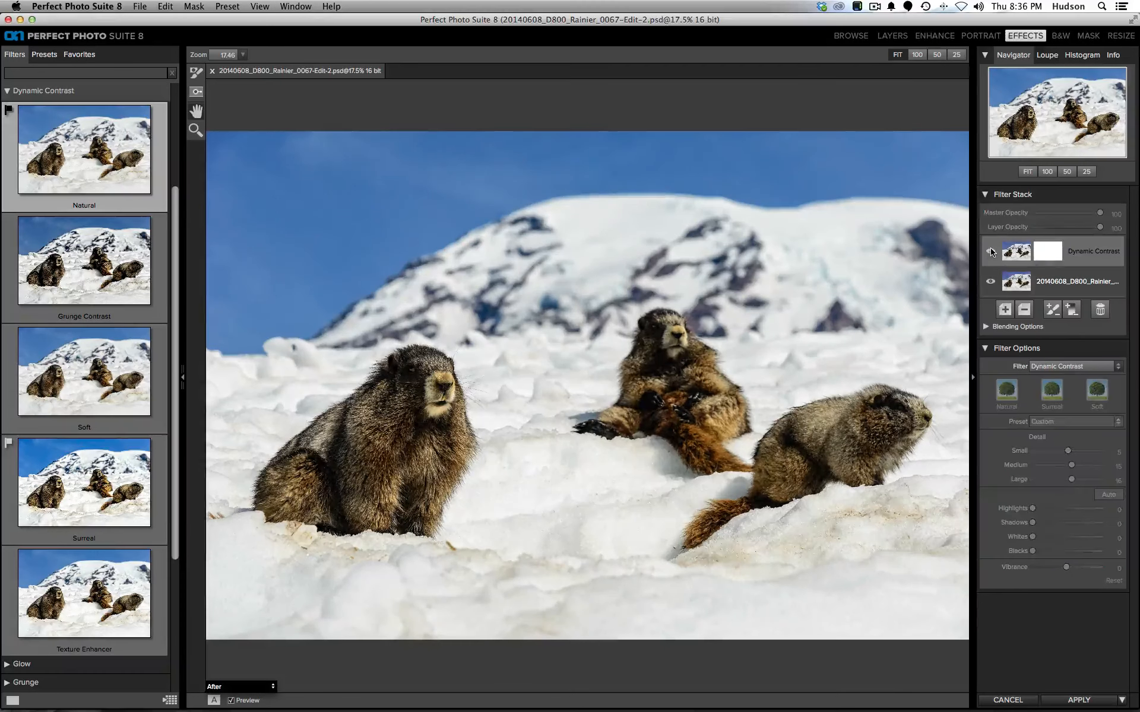
left_click(990, 252)
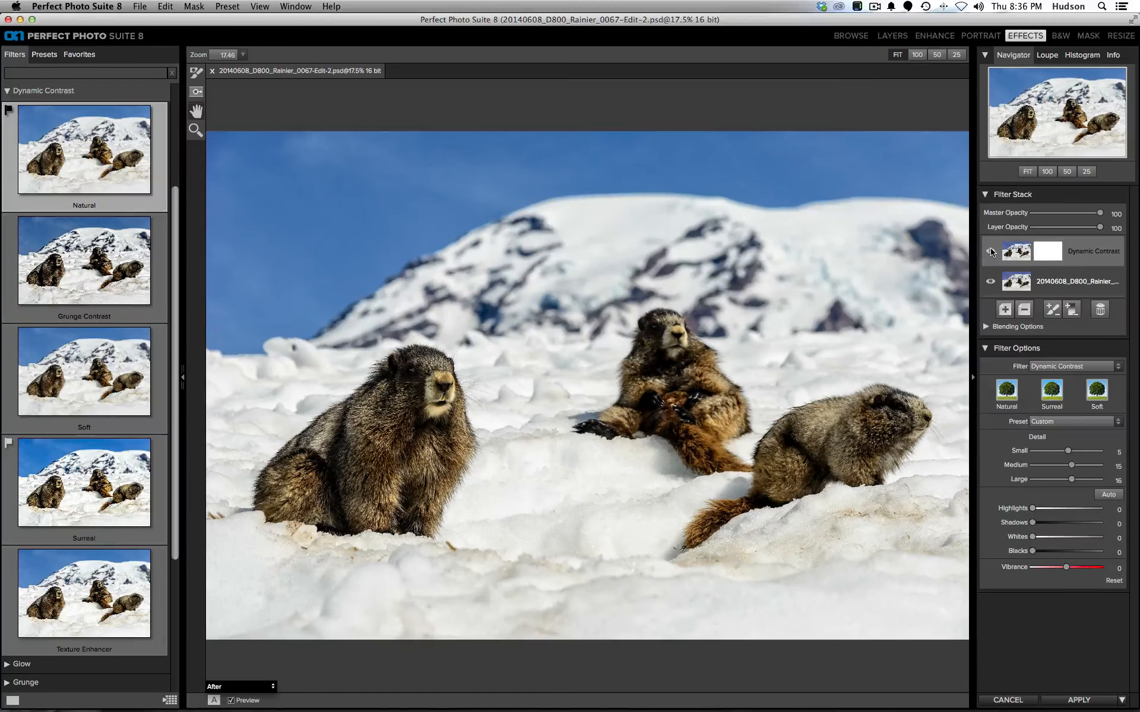
- Add a new filter layer above Dynamic Contrast and apply the Lighten preset of the Adjustment Brush to it
left_click(1005, 310)
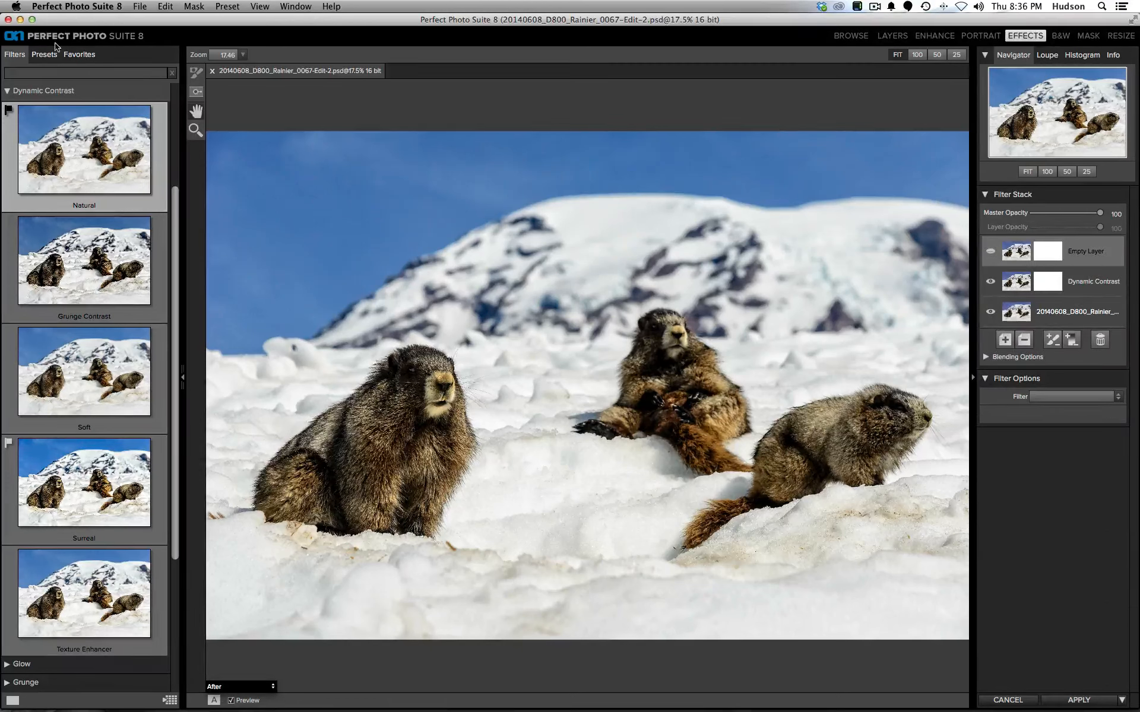
left_click(53, 71)
left_click(157, 90)
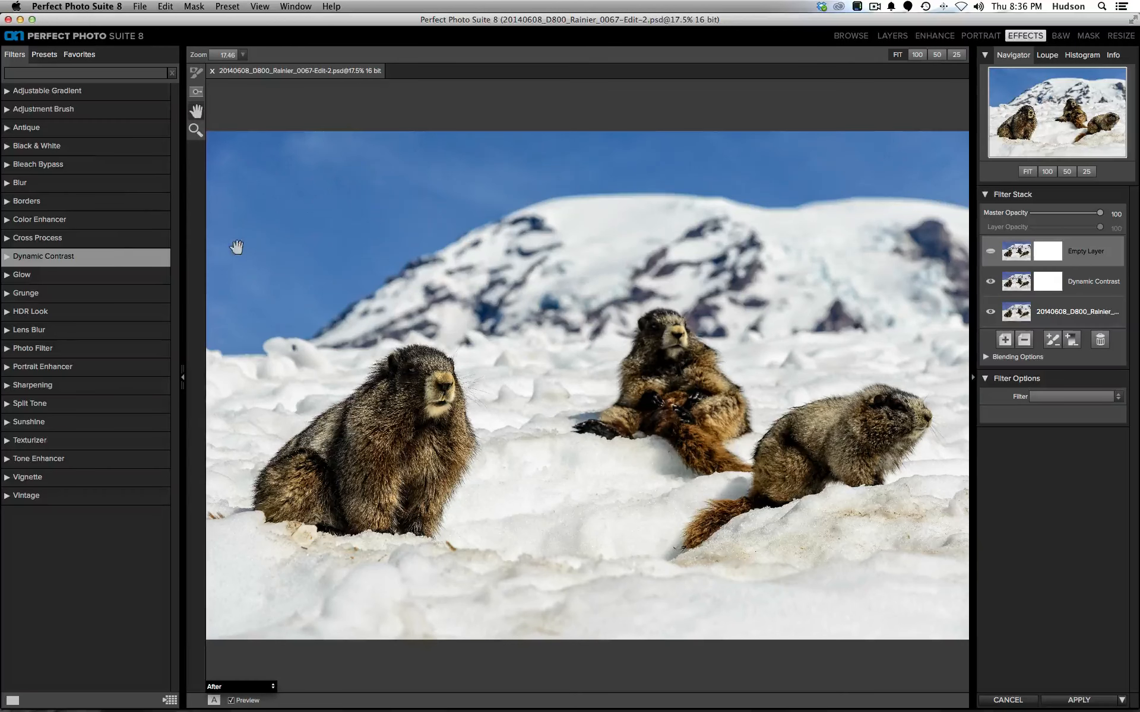
left_click(35, 109)
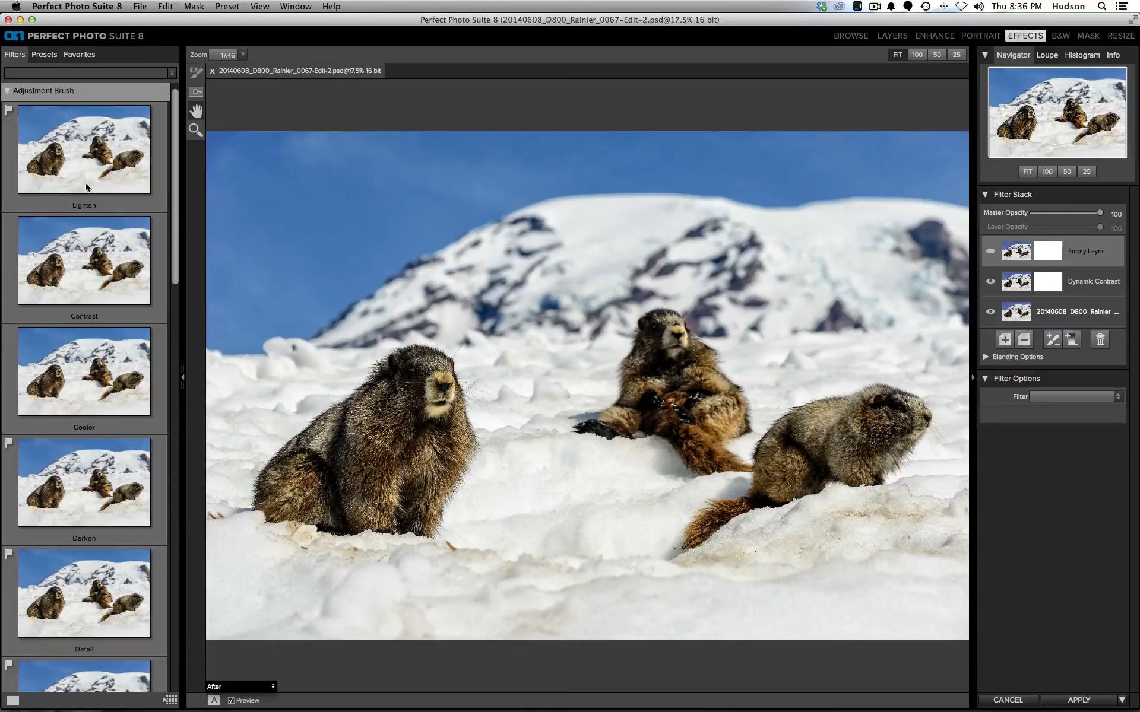
left_click(92, 163)
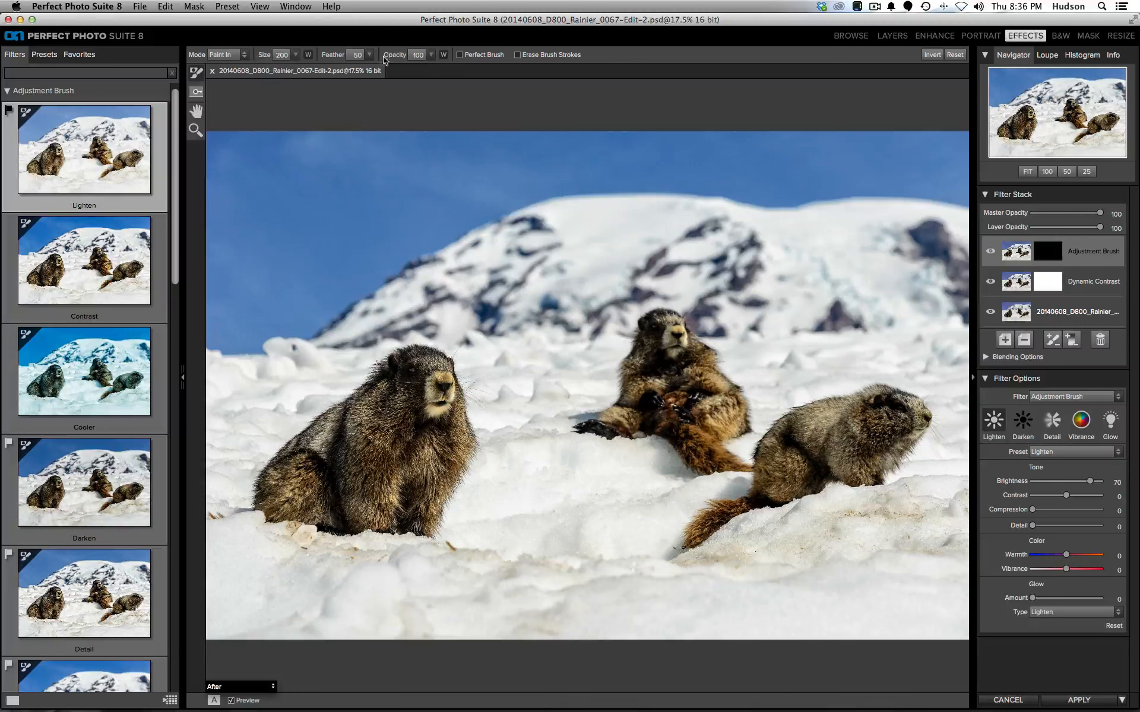
- Paint the lightening onto the faces of all three marmots with a brush of size 350 at opacity 75
left_click_drag(397, 56, 377, 56)
key("bracketright")
key("bracketright")
key("bracketright")
left_click_drag(411, 377, 416, 371)
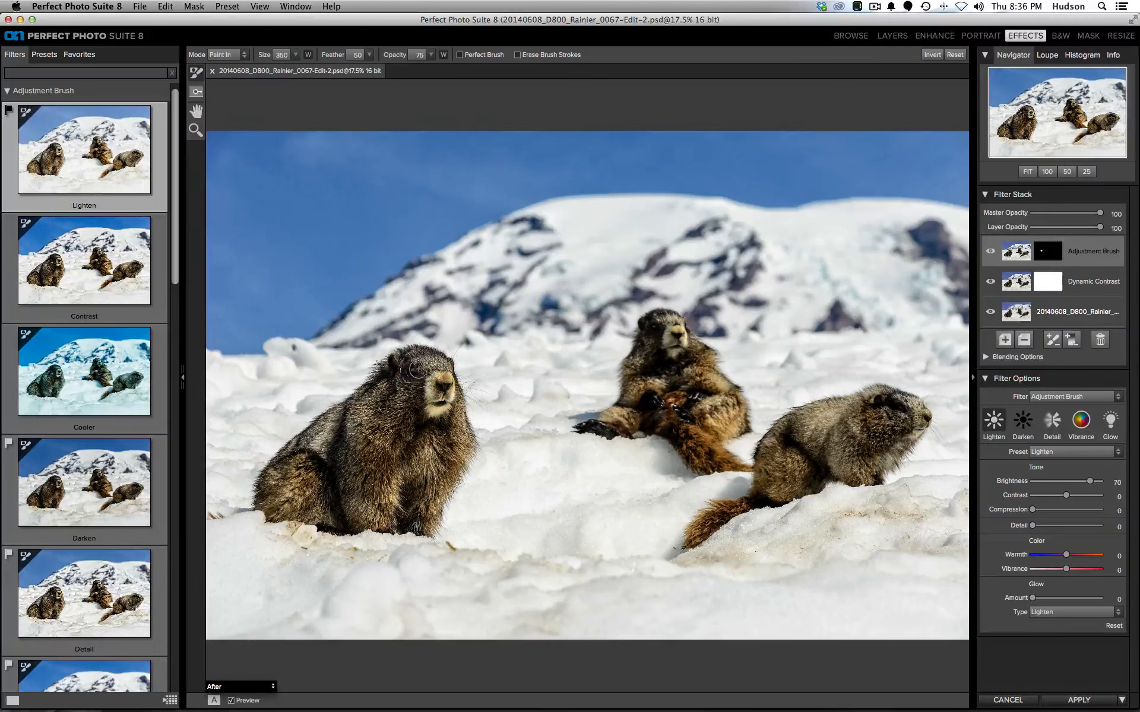
left_click_drag(650, 329, 655, 332)
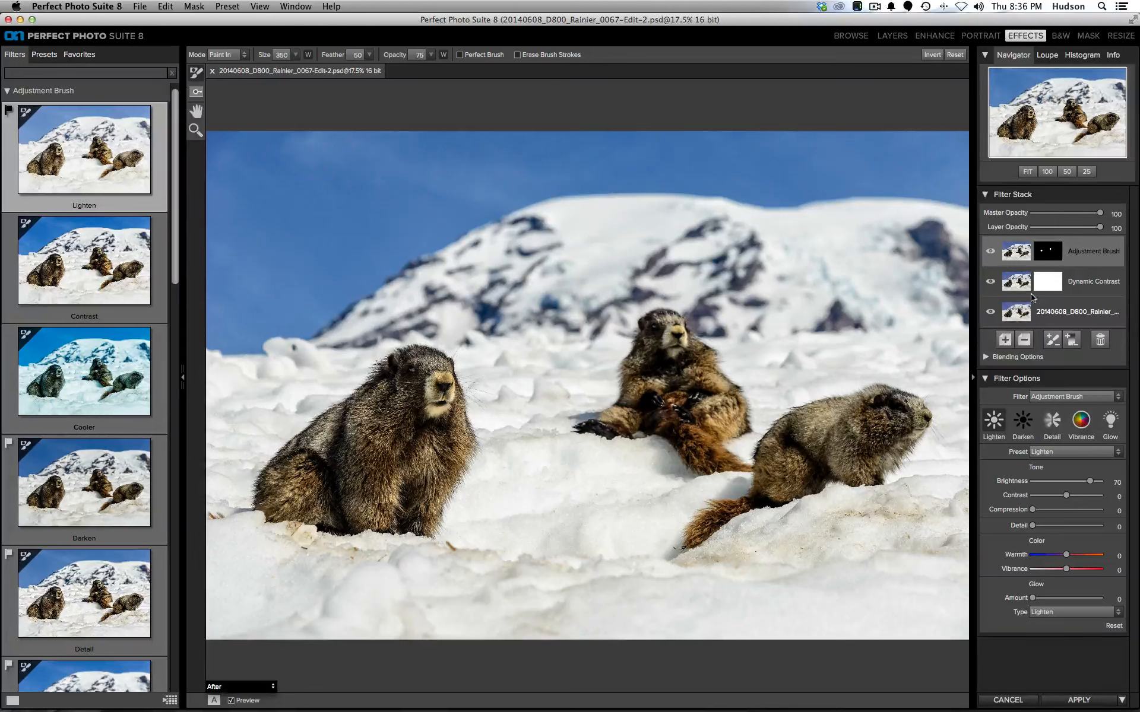
mouse_move(899, 405)
left_mouse_down()
mouse_move(897, 414)
mouse_move(891, 402)
left_mouse_up()
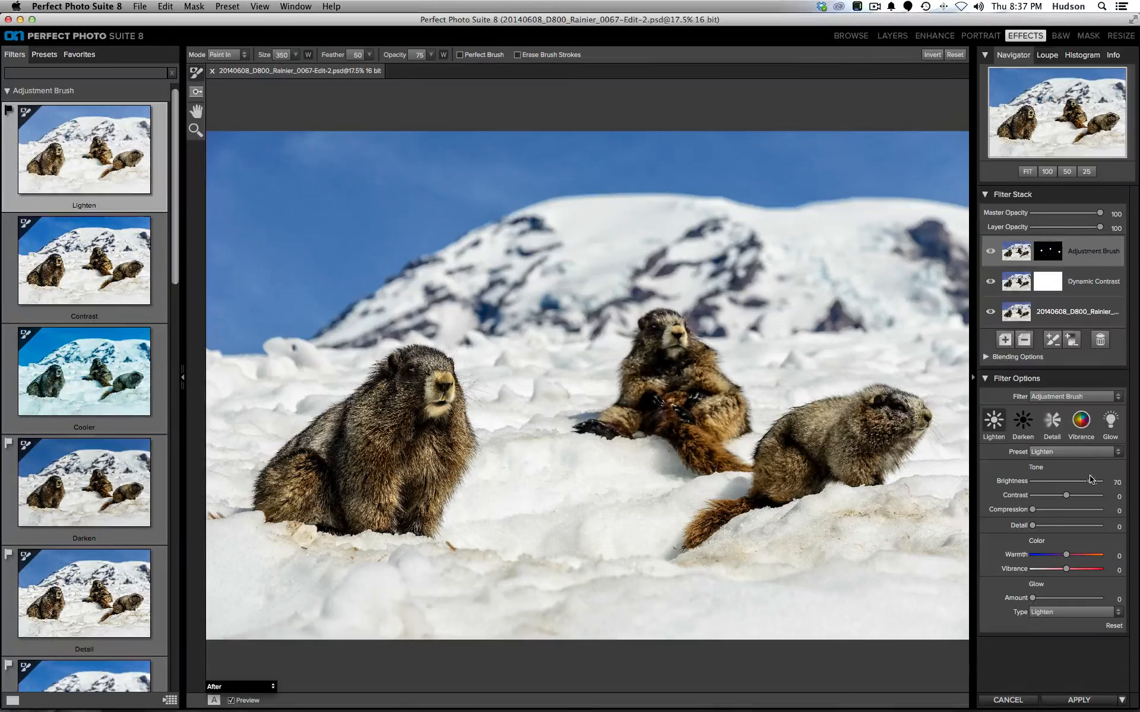
- Set the Adjustment Brush brightness to 72 and compare the marmots' faces with and without the layer
mouse_move(1089, 481)
left_mouse_down()
mouse_move(1101, 482)
mouse_move(1061, 483)
mouse_move(1090, 486)
left_mouse_up()
left_click(991, 251)
left_click(990, 252)
left_click(991, 252)
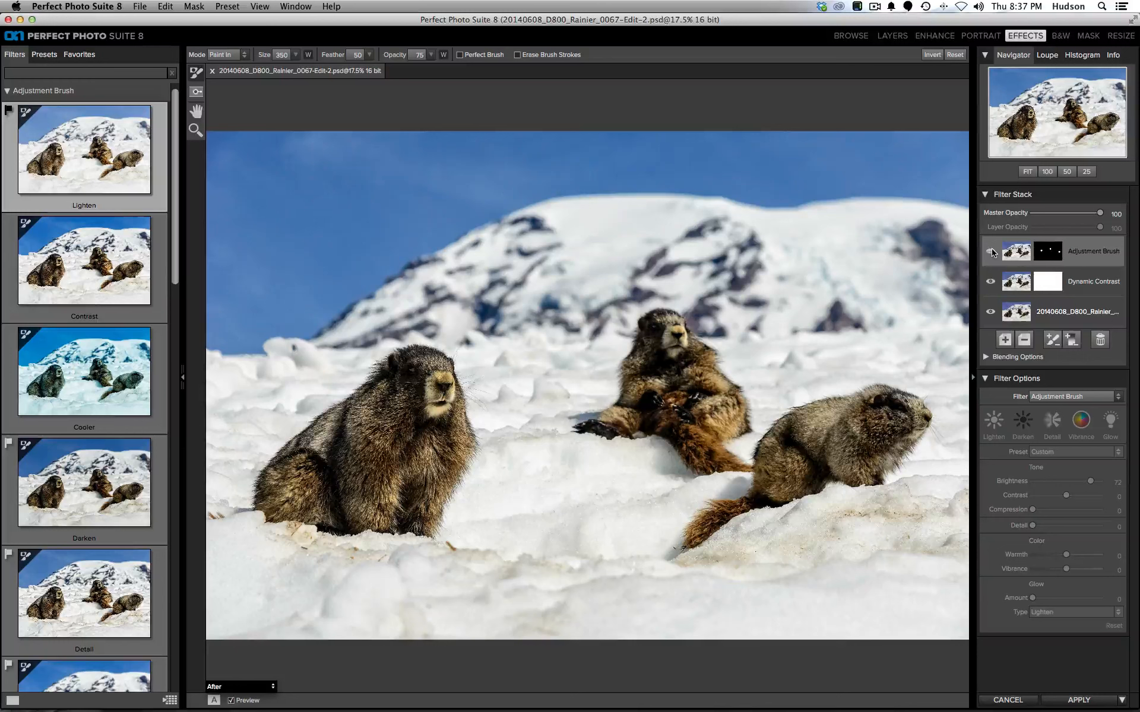
left_click(991, 252)
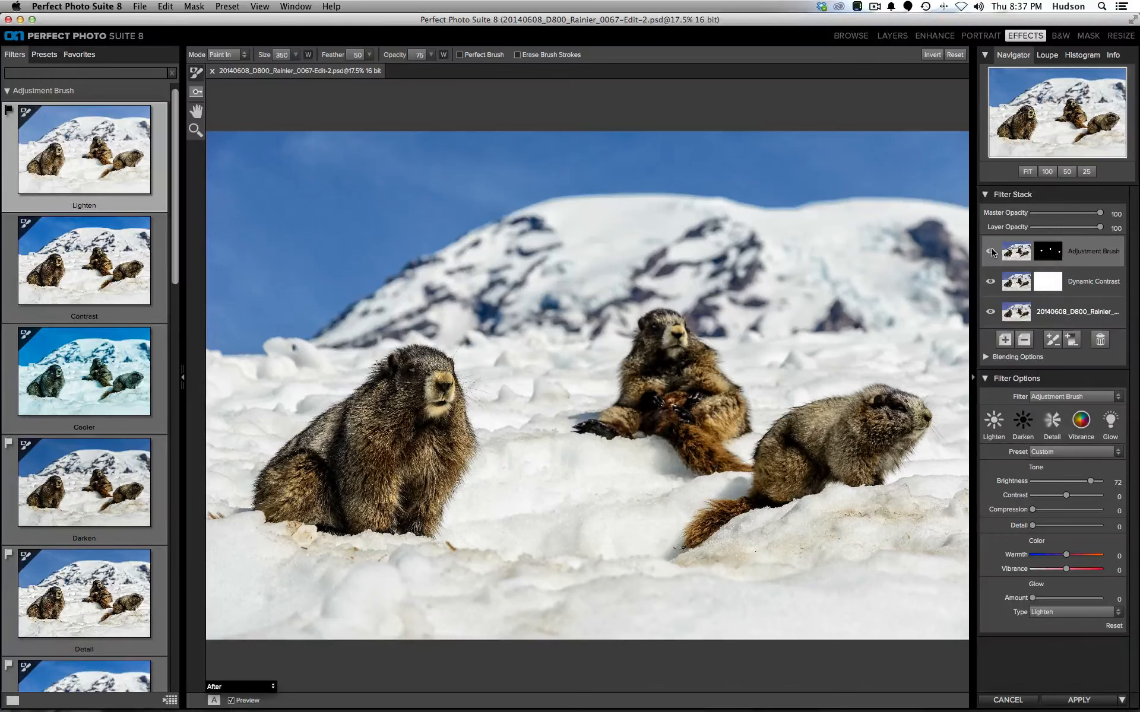
- Switch the masking brush to Paint Out at size 250, compare the photo with and without the Adjustment Brush layer, and return to the filter categories
left_click(242, 55)
left_click(233, 64)
key("bracketleft")
key("bracketleft")
key("bracketleft")
key("bracketright")
left_click(990, 252)
left_click(990, 252)
left_click(990, 253)
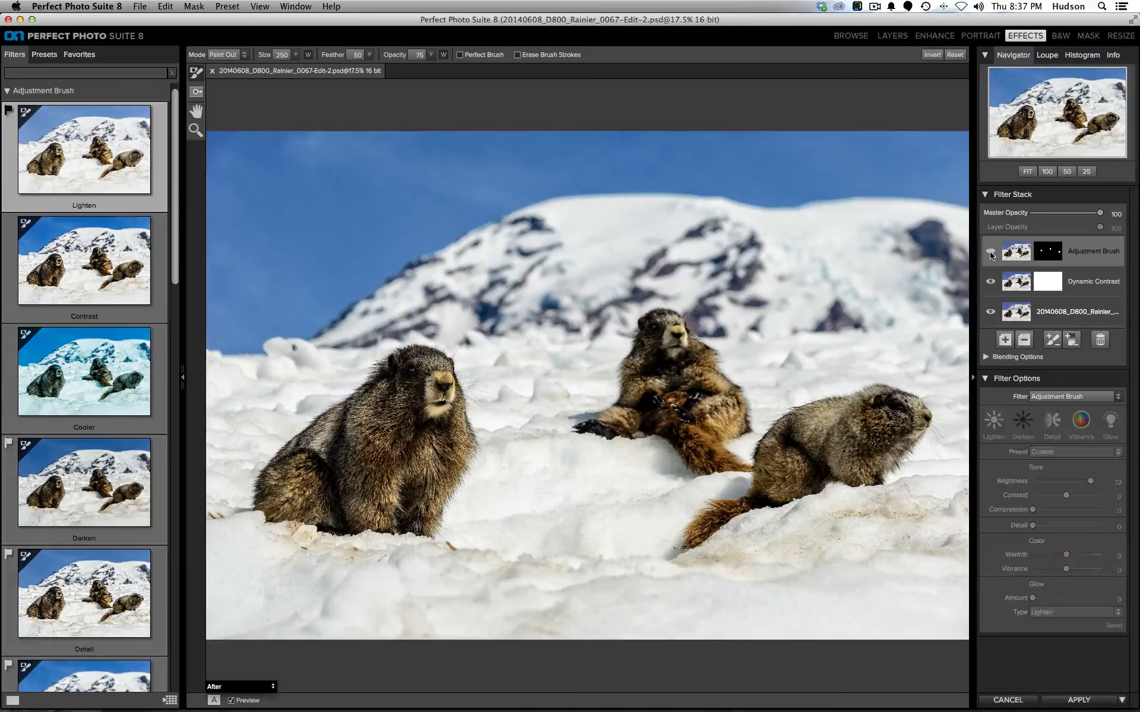
left_click(990, 253)
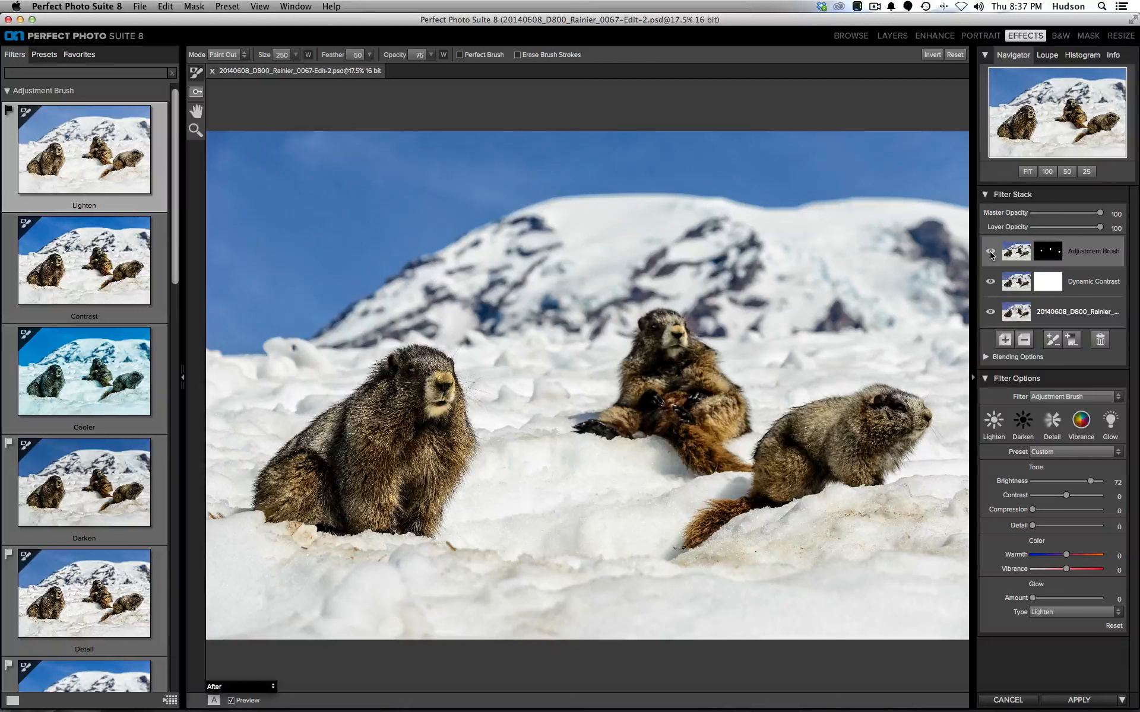
left_click(32, 95)
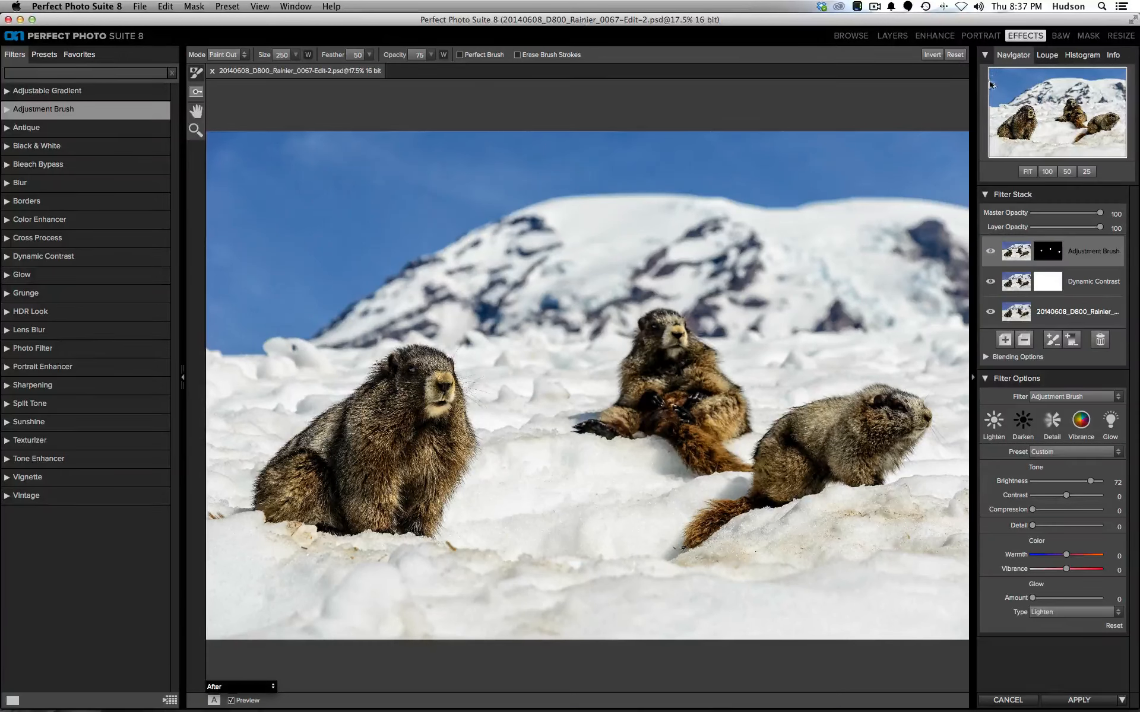
- Add a new filter layer, apply the Darken Sky preset of Color Enhancer, and compare the photo with and without it
left_click(1006, 341)
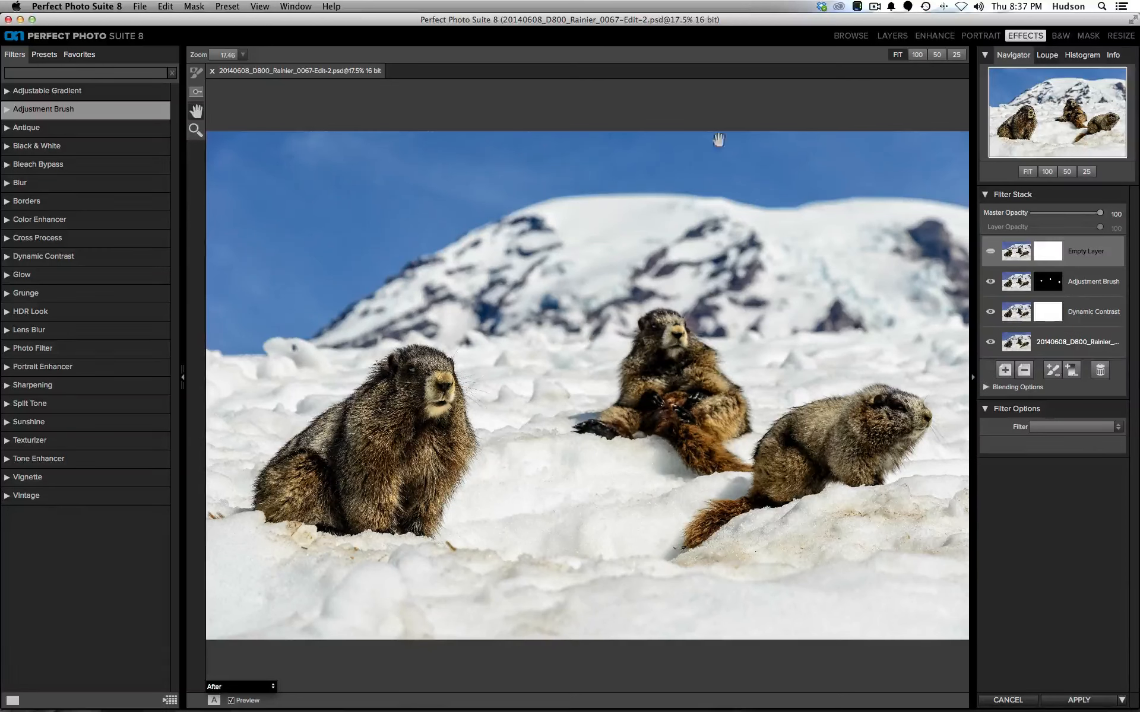
left_click(36, 220)
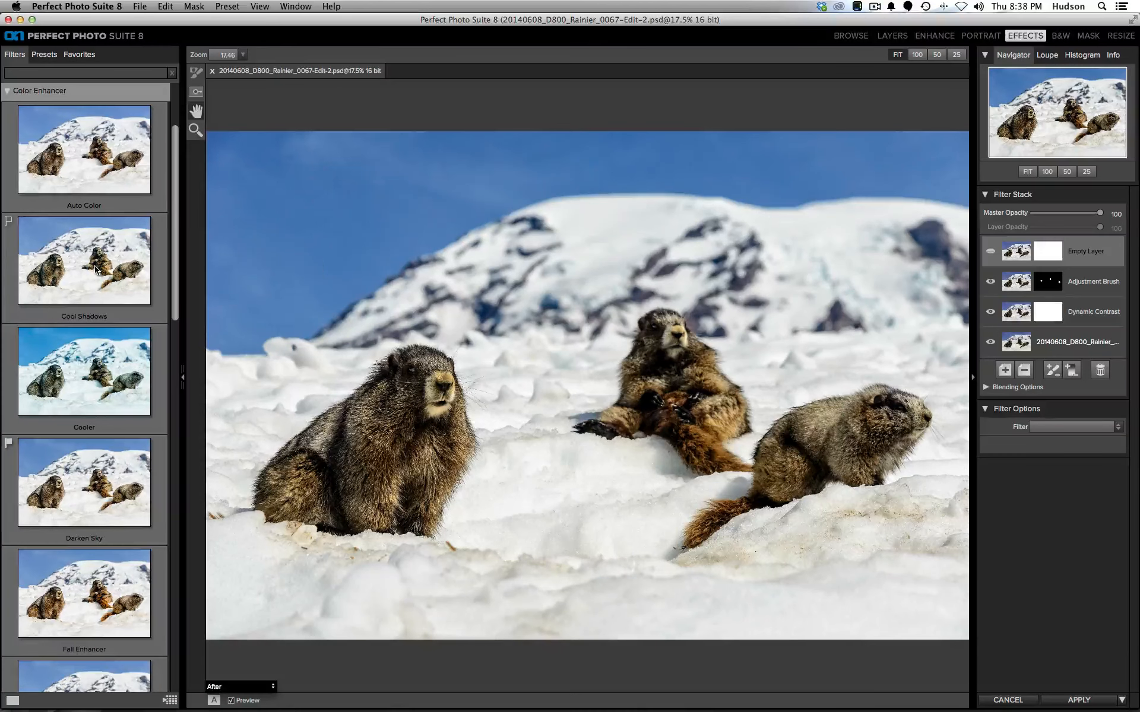
scroll(98, 270, "down", 5)
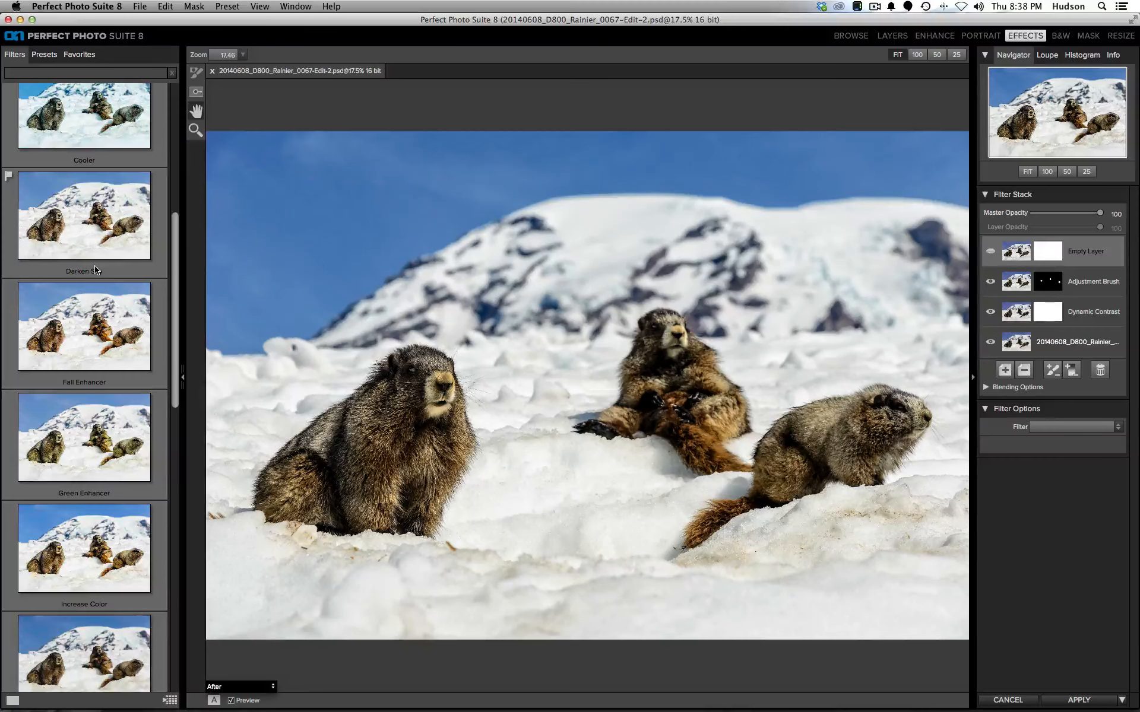
left_click(73, 231)
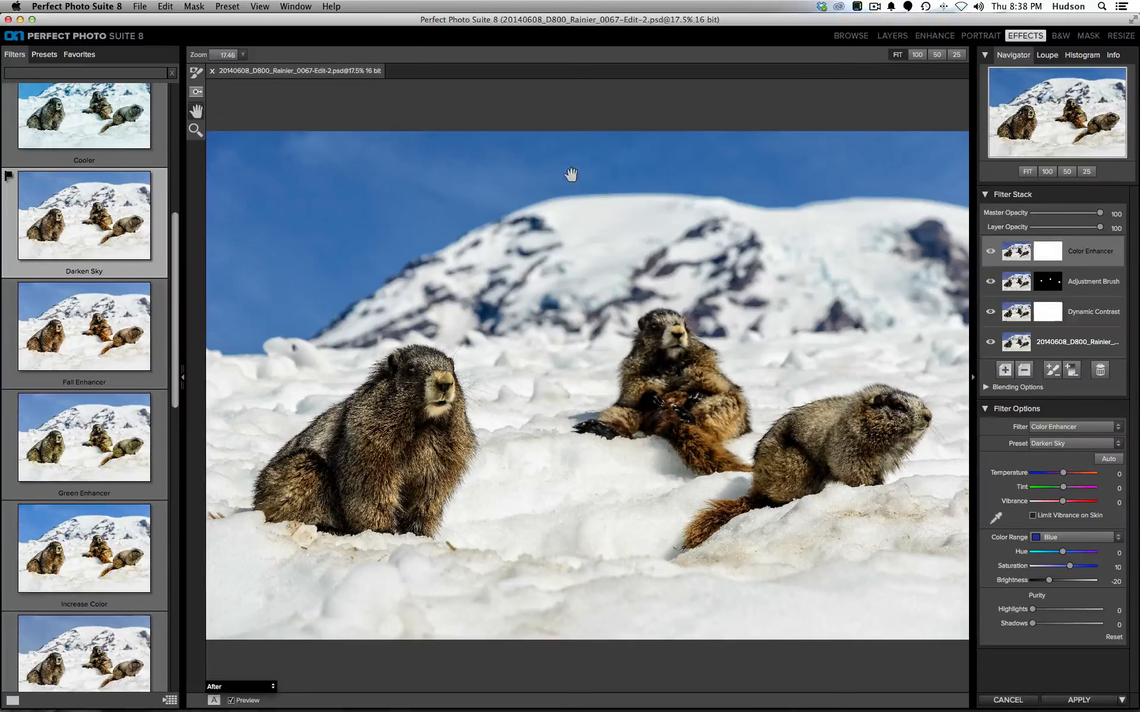
left_click(990, 251)
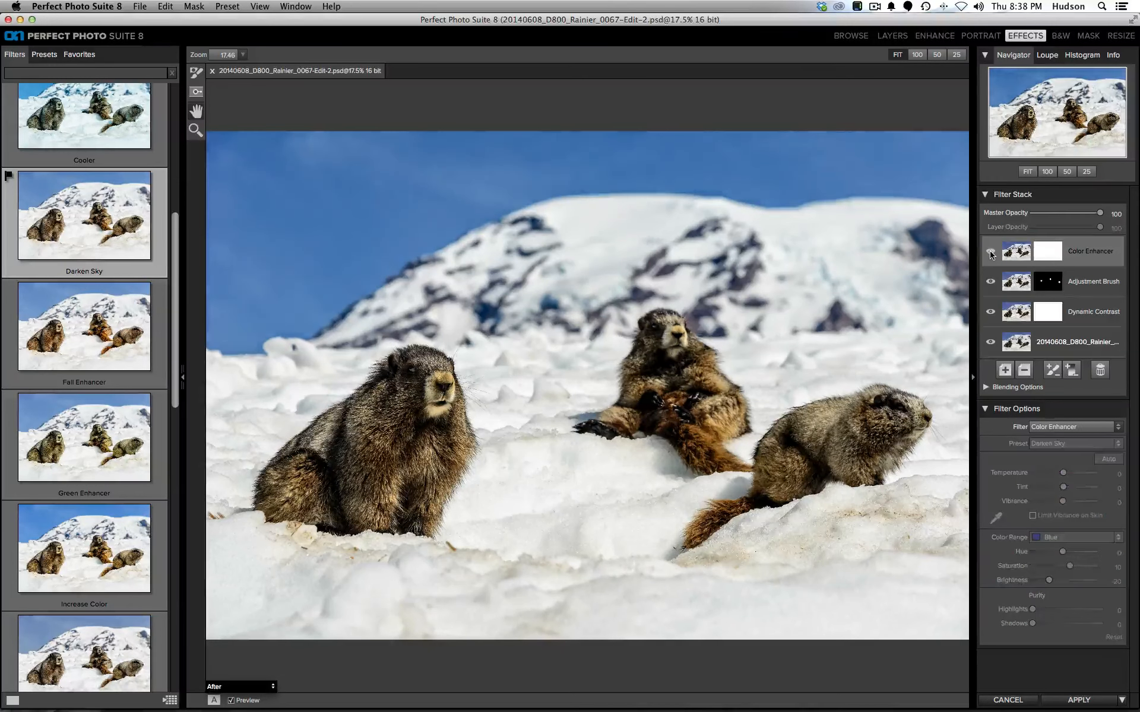
left_click(991, 253)
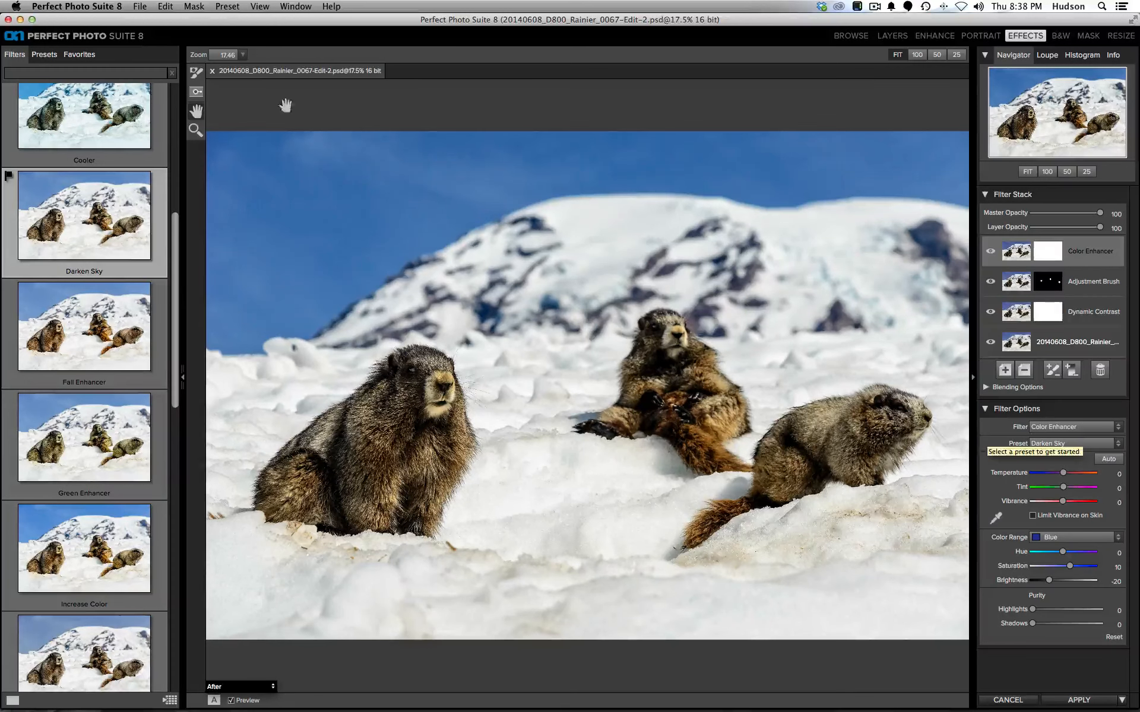
scroll(87, 149, "up", 10)
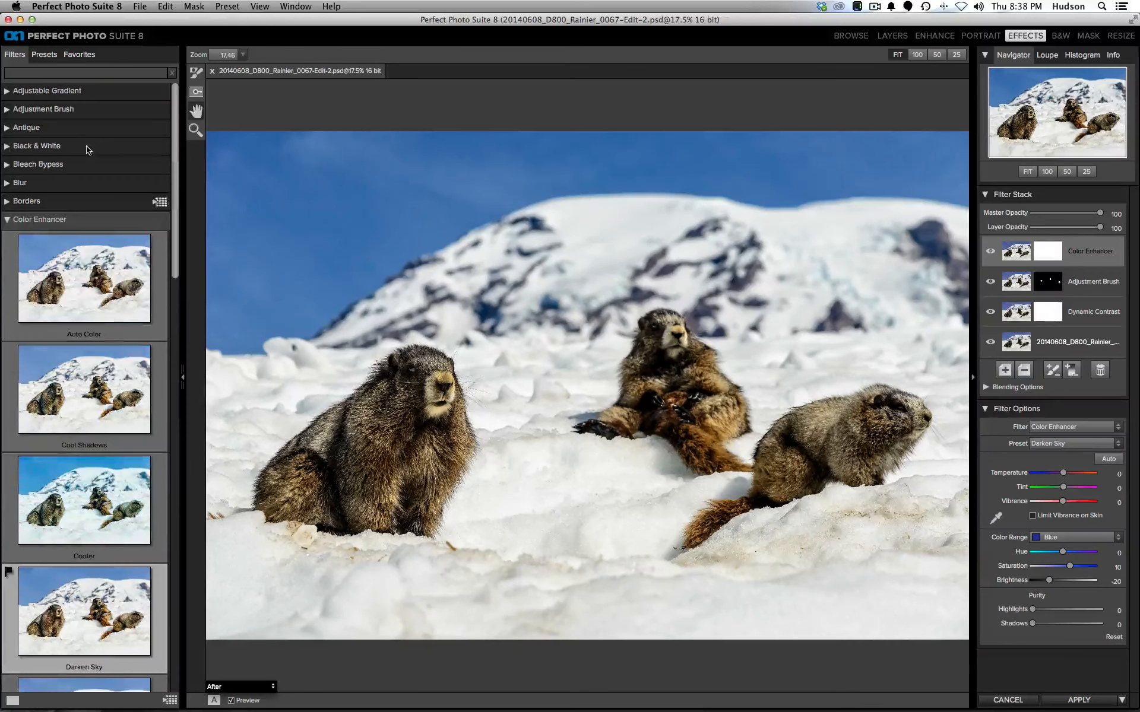
left_click(36, 220)
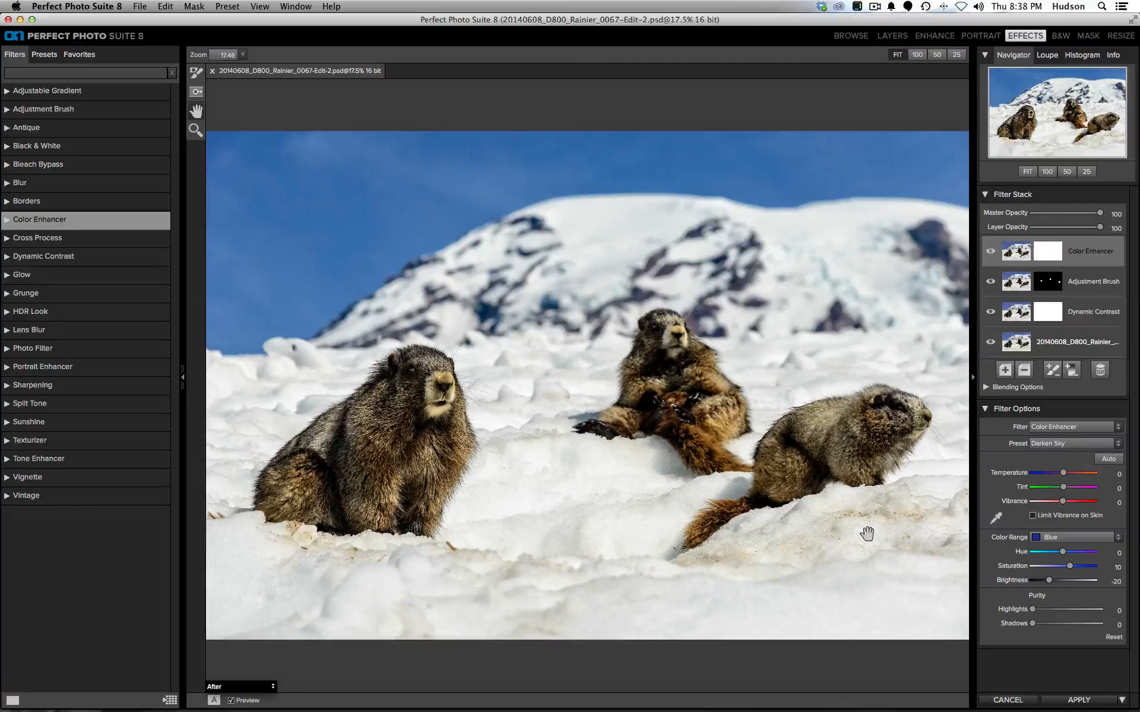
- Add a filter layer above Color Enhancer with the Black & White None preset and invert its mask
left_click(1004, 371)
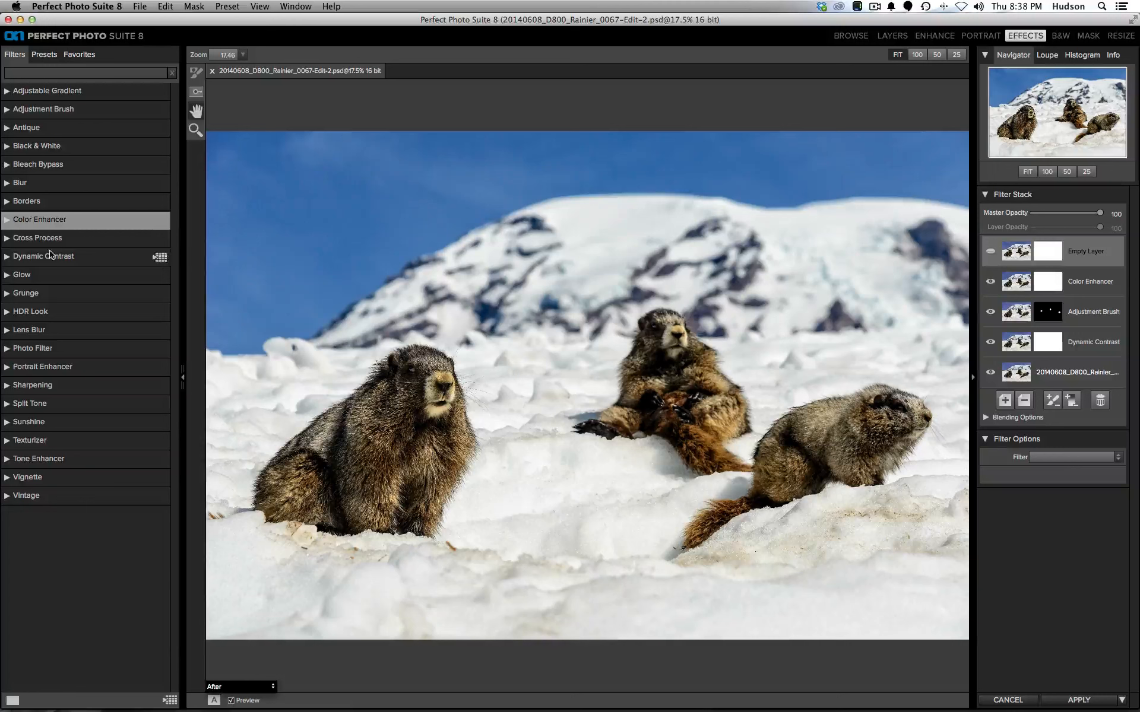
left_click(7, 146)
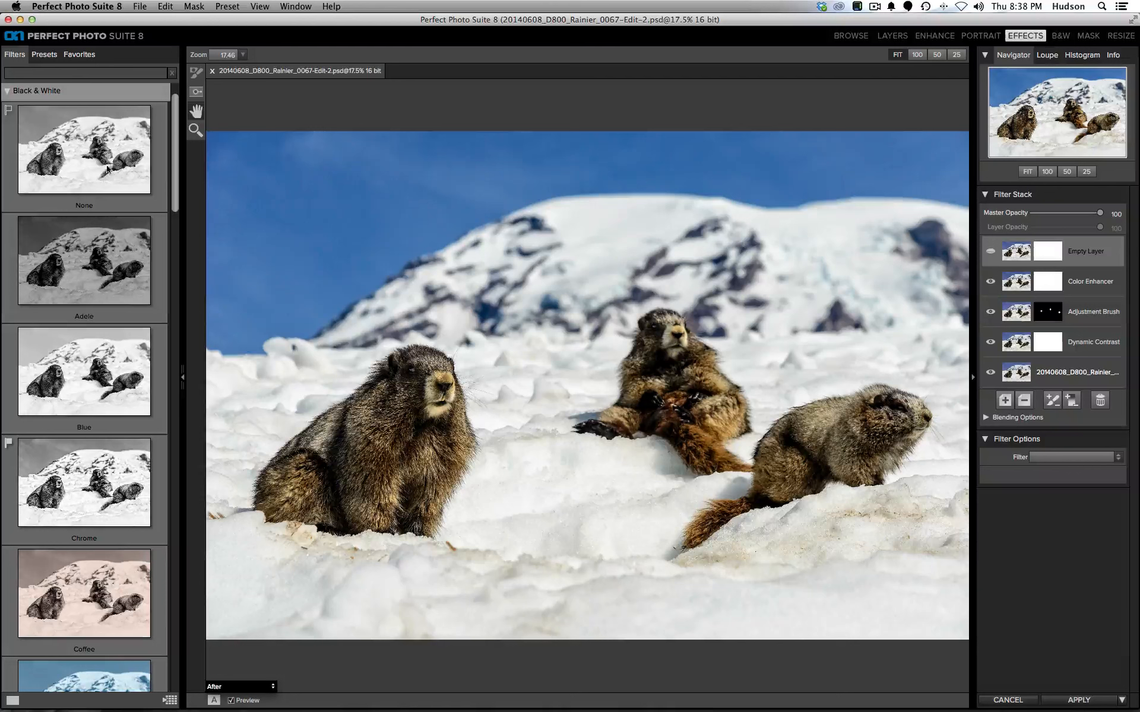
left_click(105, 165)
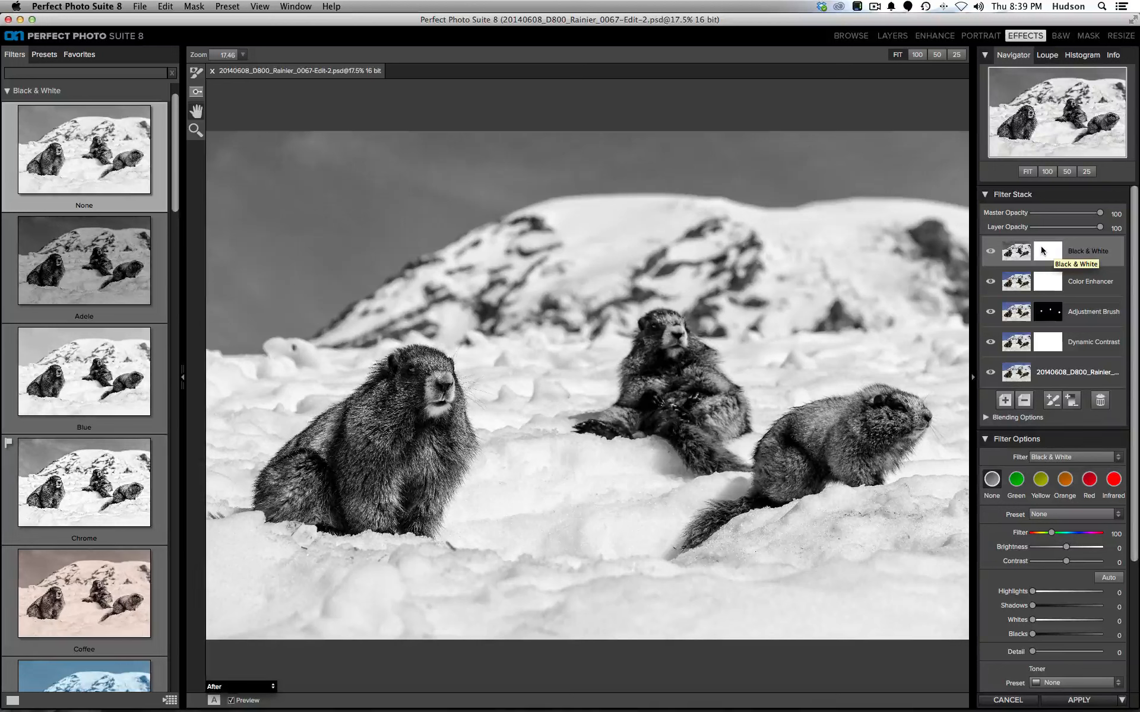
left_click(185, 7)
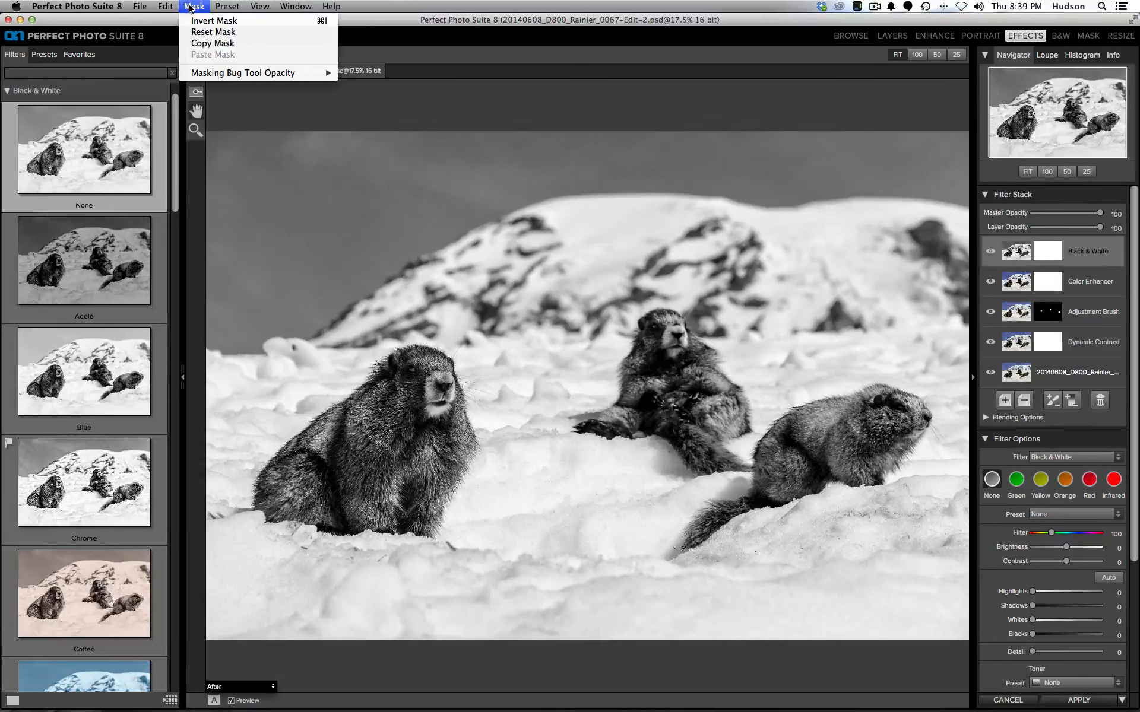
left_click(198, 22)
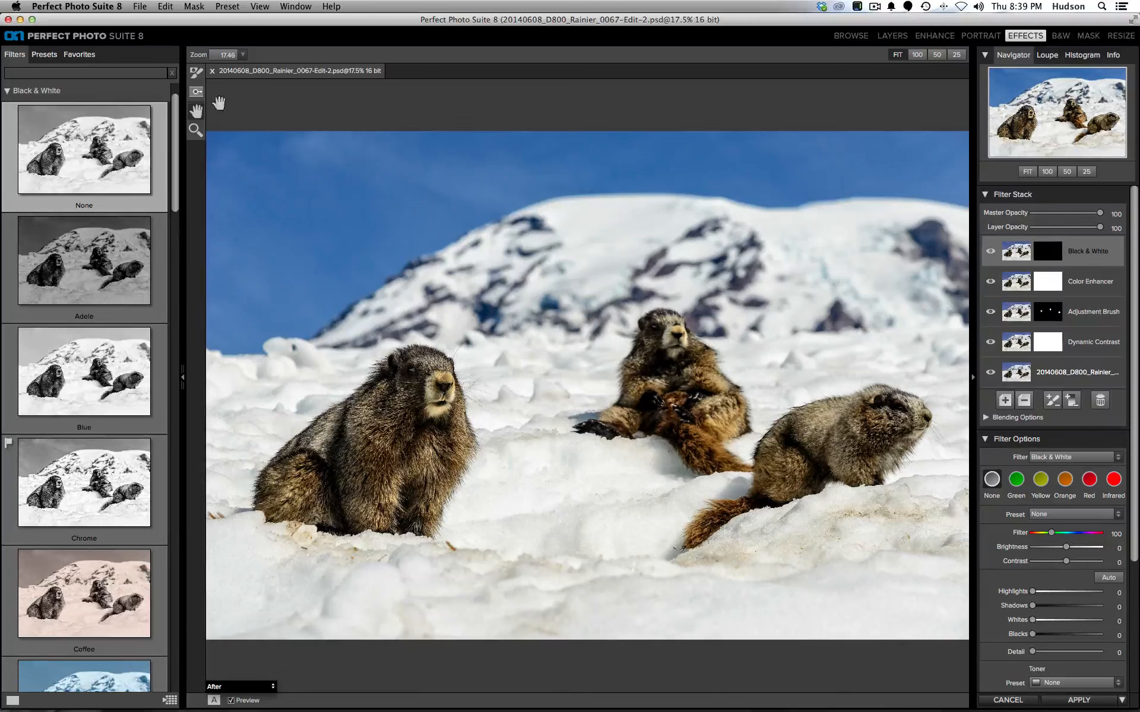
- Set the masking brush to Paint In with Perfect Brush enabled and a size of 1200
left_click(196, 73)
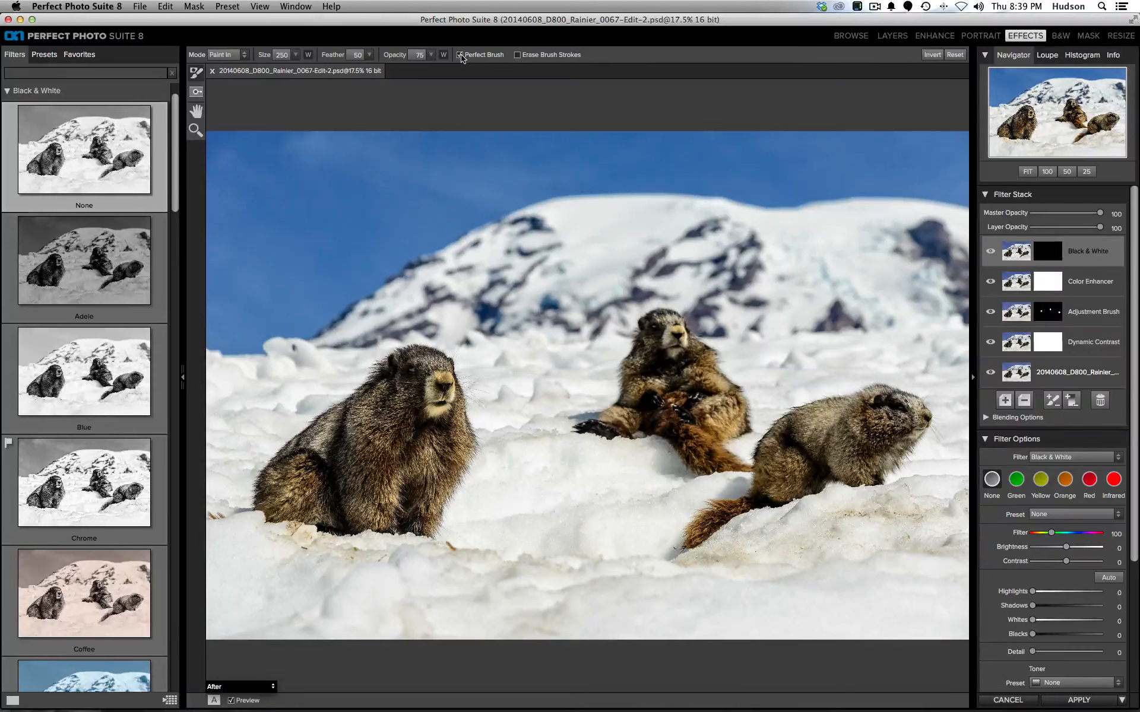
key("bracketright")
key("bracketright")
key("bracketright")
key("bracketright")
key("bracketright")
key("bracketright")
key("bracketright")
key("bracketright")
key("bracketright")
key("bracketright")
- Try painting the black-and-white effect onto the body of the largest marmot in front and undo the stroke
mouse_move(373, 432)
left_mouse_down()
mouse_move(394, 411)
mouse_move(376, 456)
mouse_move(385, 444)
mouse_move(351, 421)
mouse_move(400, 368)
left_mouse_up()
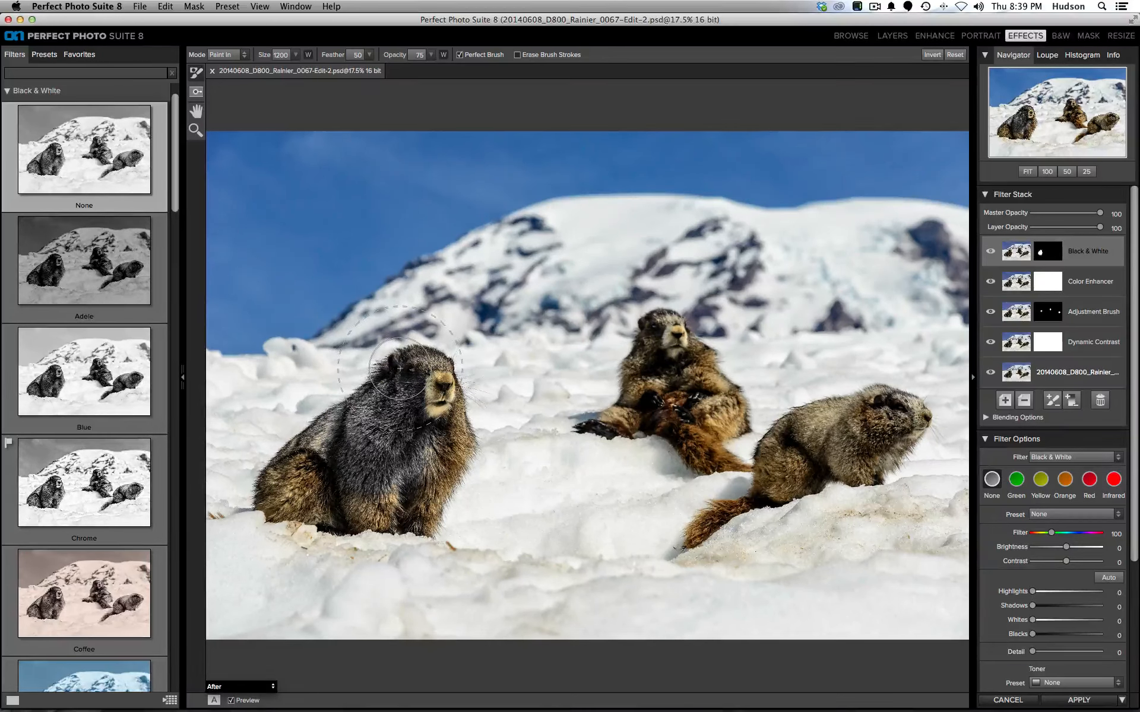
left_click(166, 5)
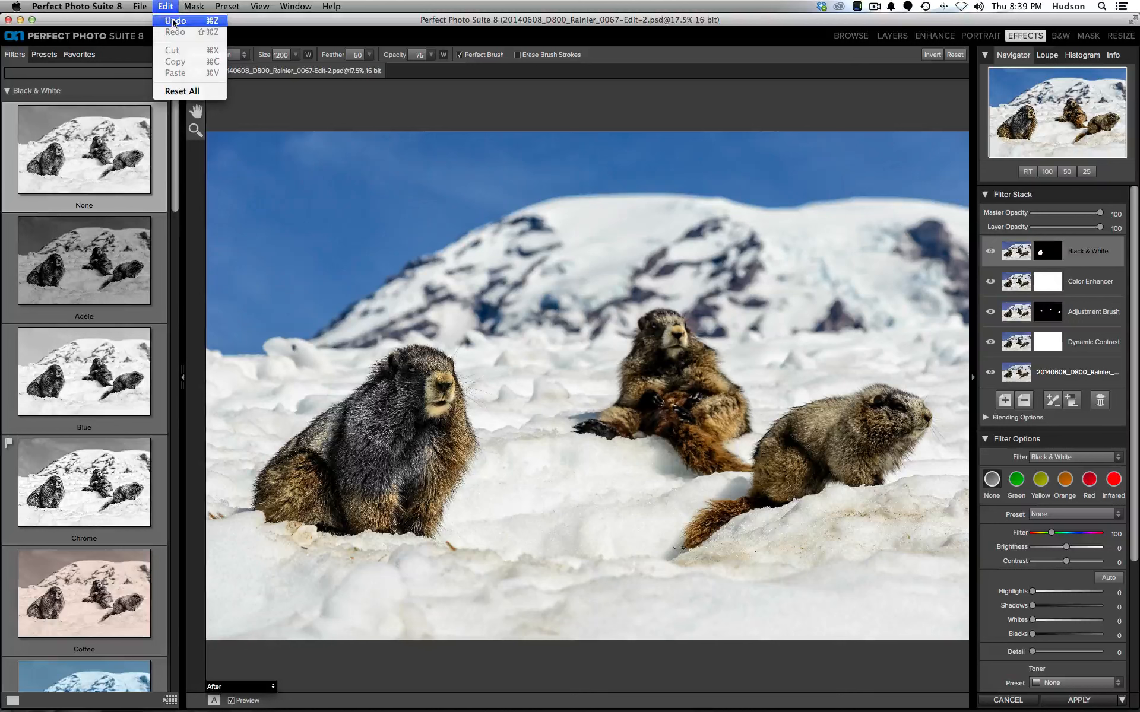
left_click(173, 22)
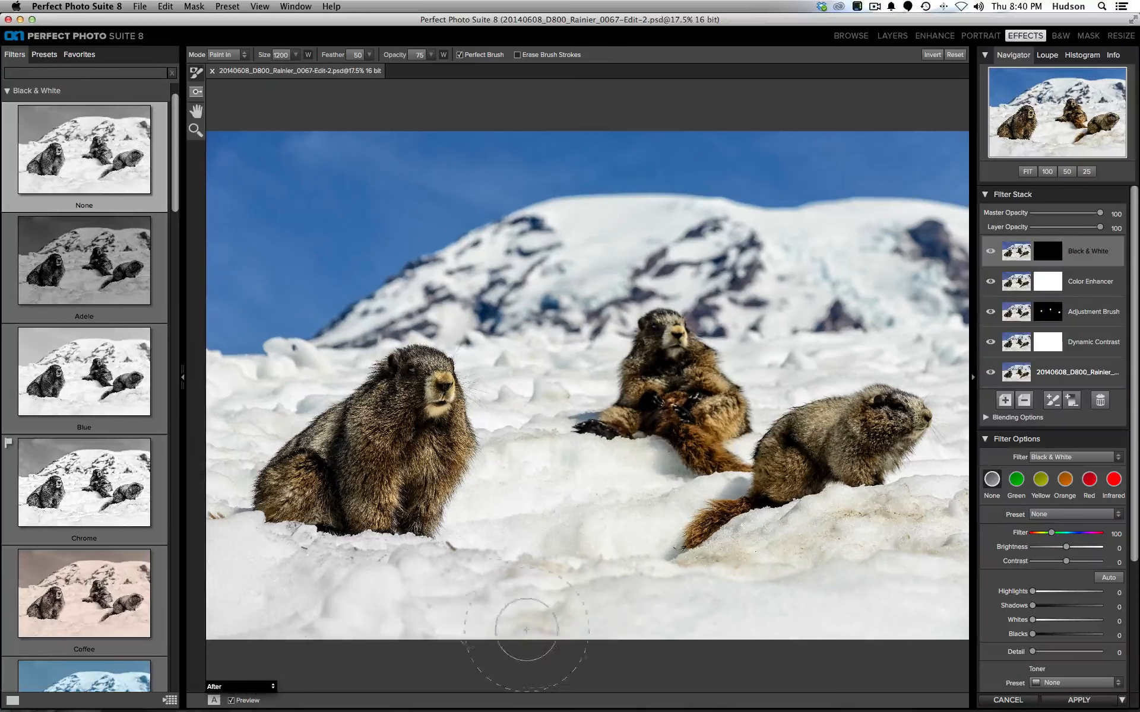
- Paint the black-and-white effect onto the snow in the foreground and around the marmots, enlarging the brush to 1900
left_click_drag(531, 570, 576, 568)
key("bracketright")
key("bracketright")
key("bracketright")
key("bracketright")
key("bracketright")
key("bracketright")
key("bracketright")
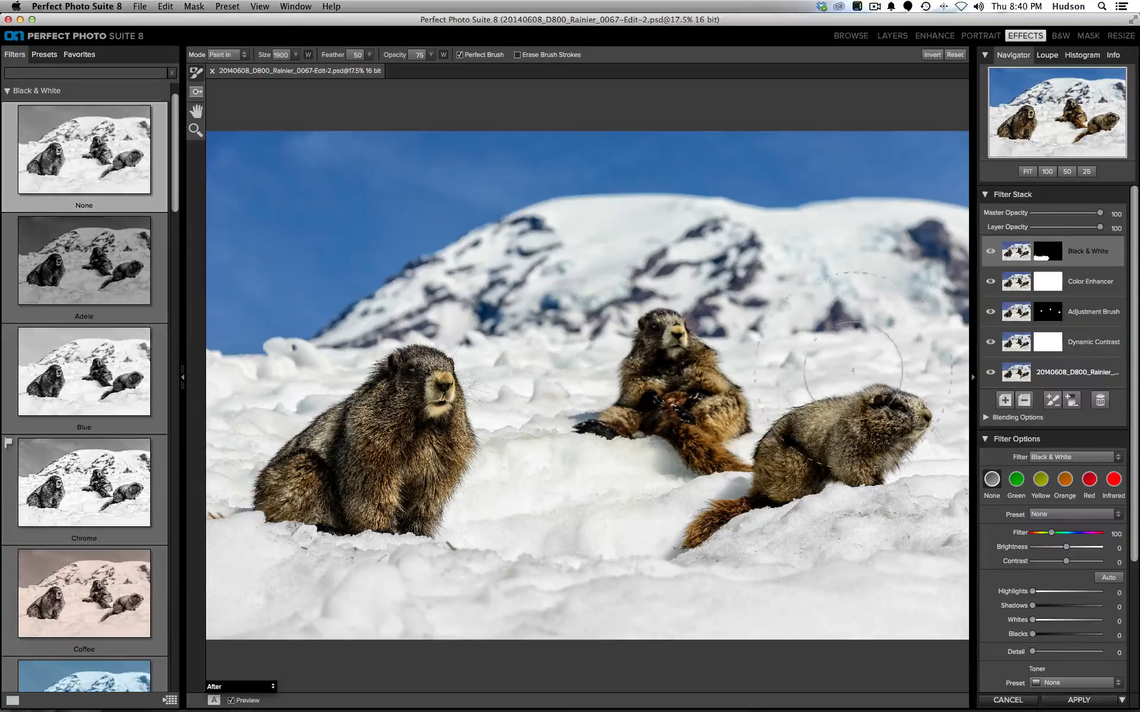
left_click_drag(803, 374, 763, 371)
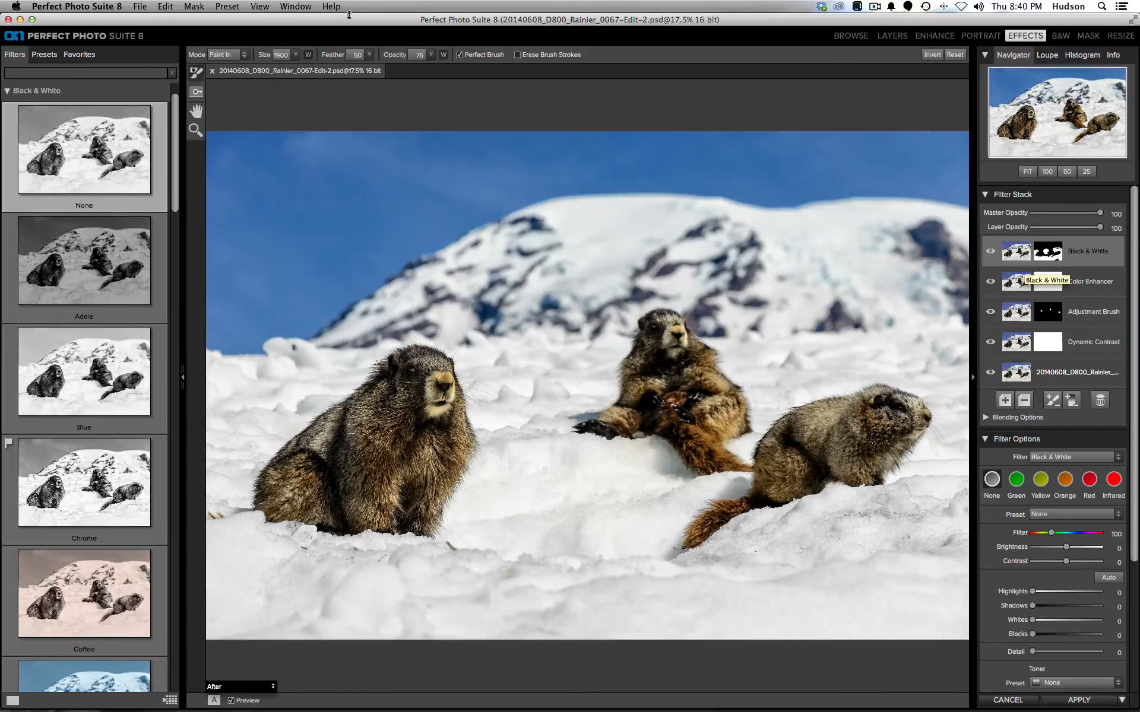
- Add a filter layer above Black & White with the Big Softy preset of Vignette and compare the photo with and without it
left_click(20, 92)
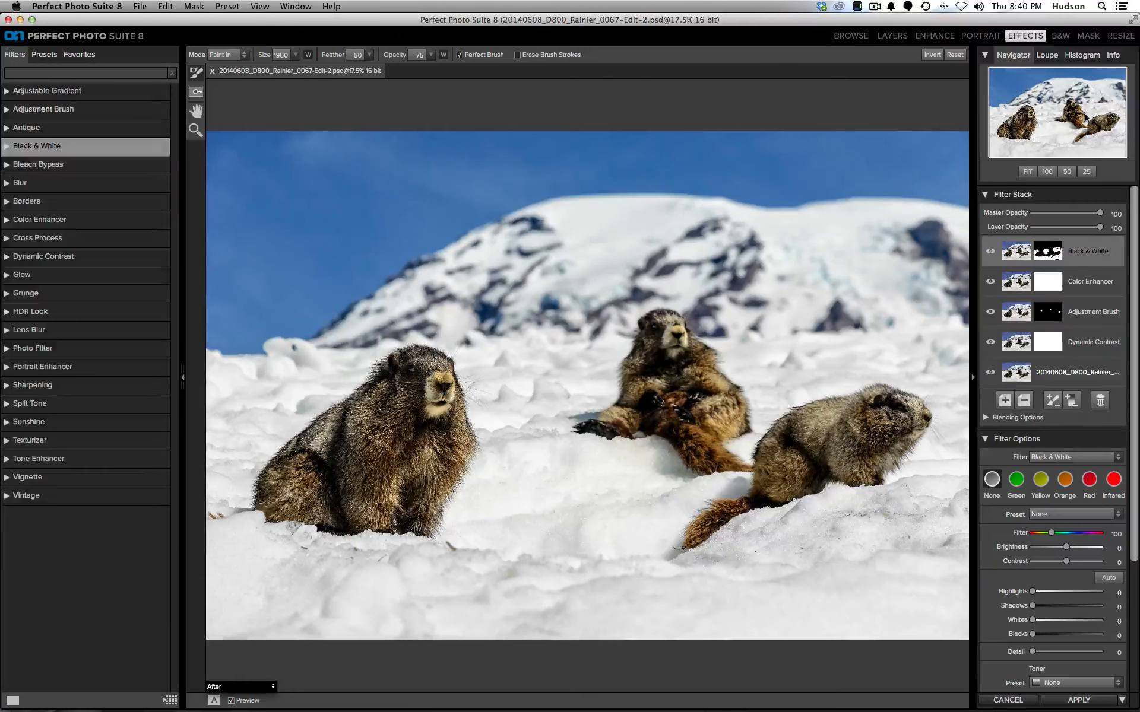
left_click(1012, 399)
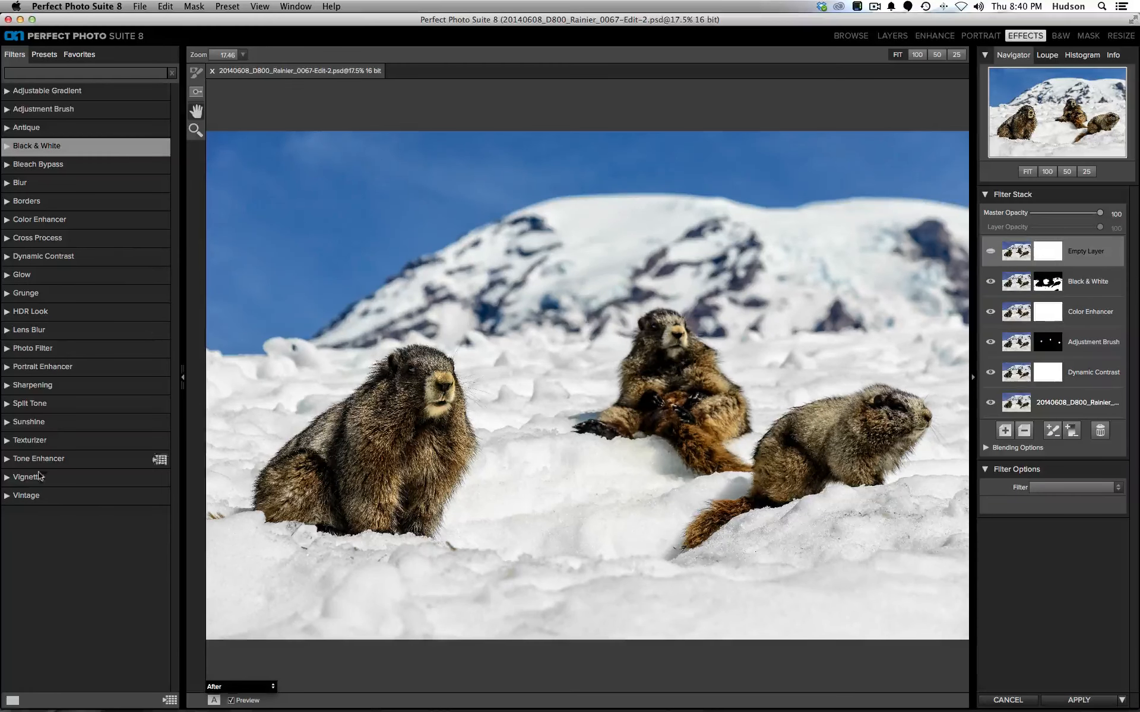
left_click(20, 478)
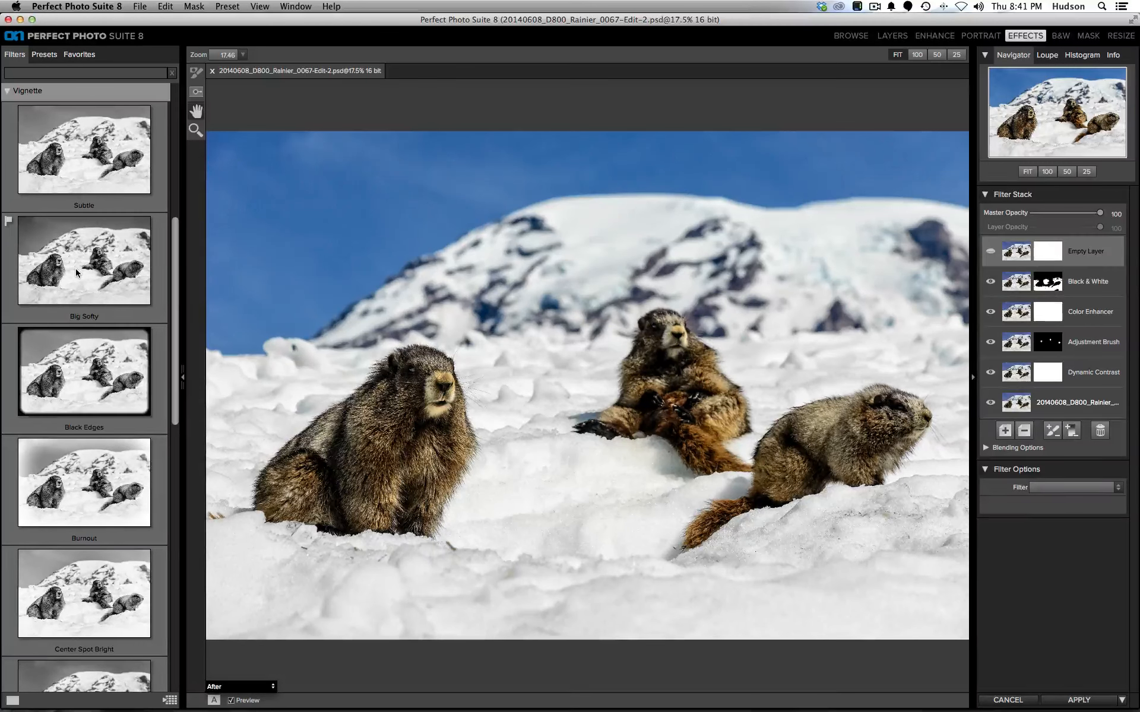
left_click(76, 268)
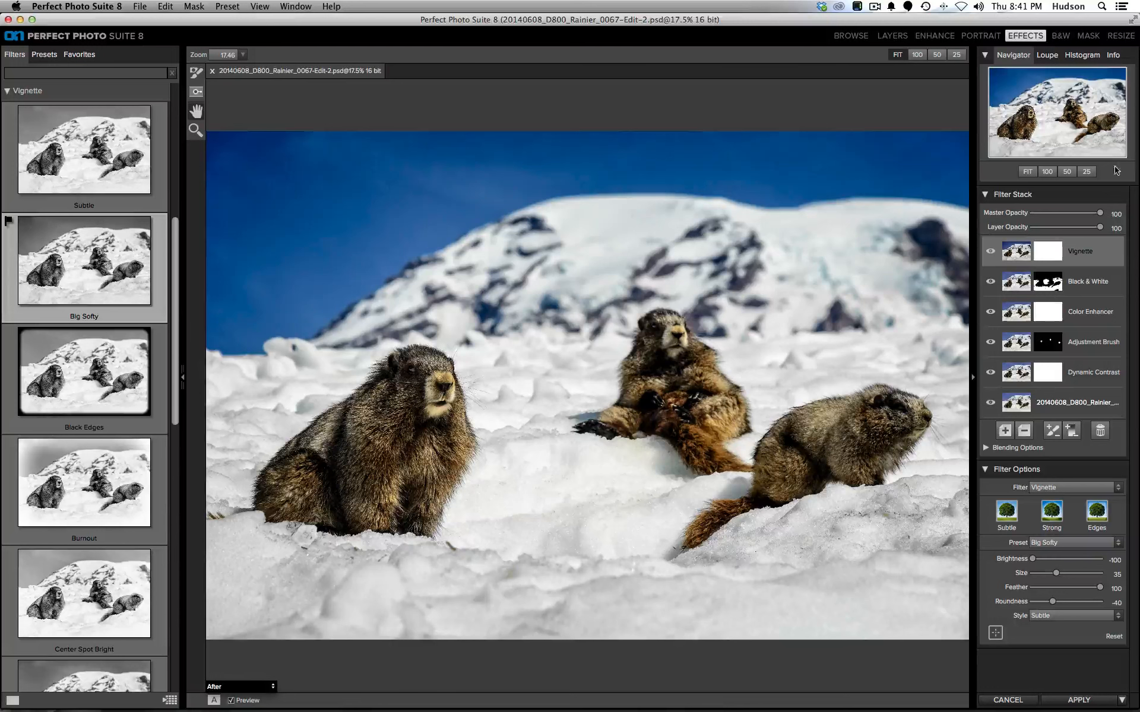
left_click(991, 252)
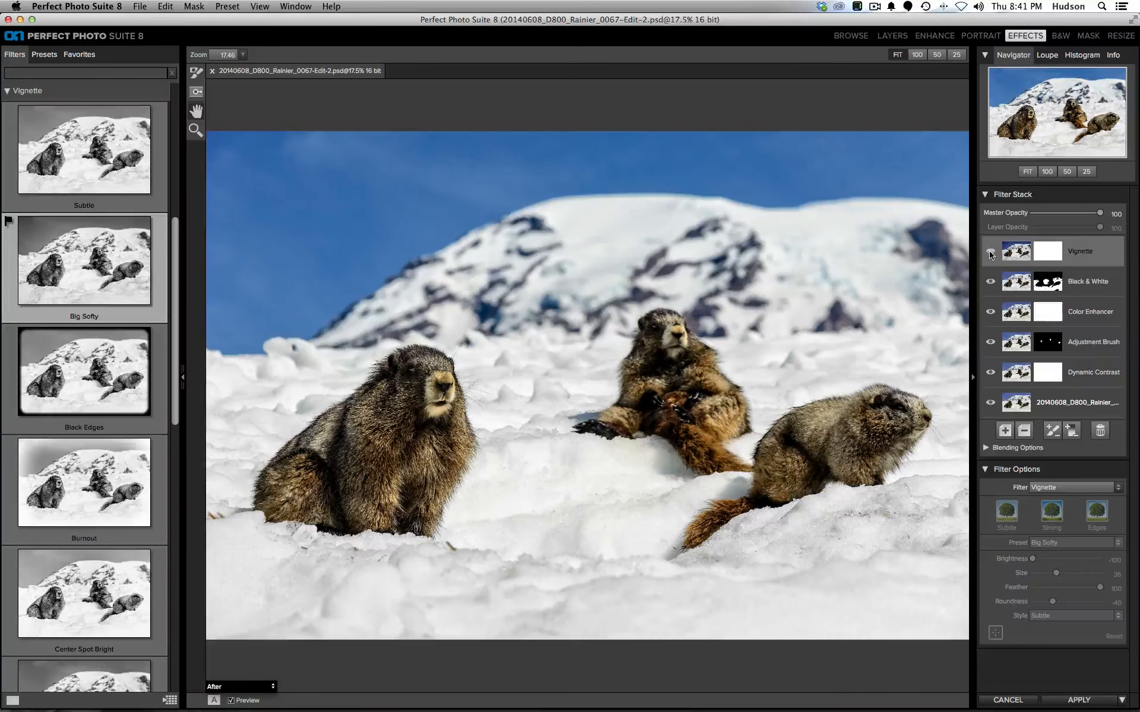
left_click(990, 253)
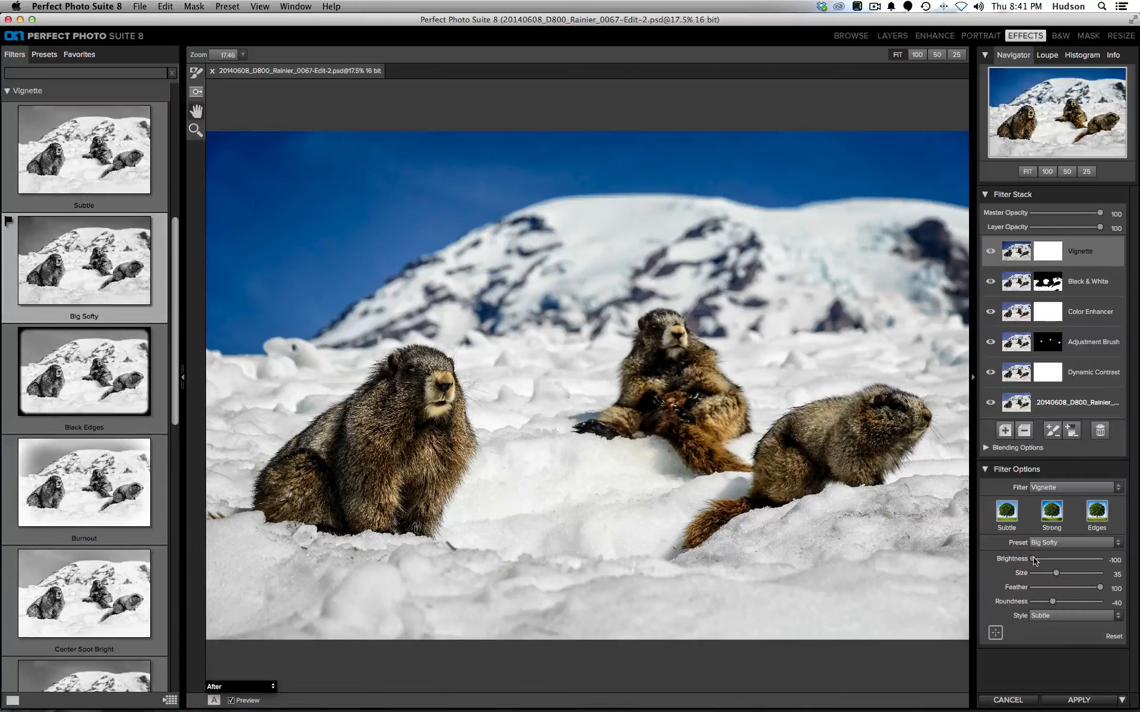
- Set the vignette's brightness to -58 and compare the photo with and without the Vignette layer
left_click_drag(1033, 560, 1047, 562)
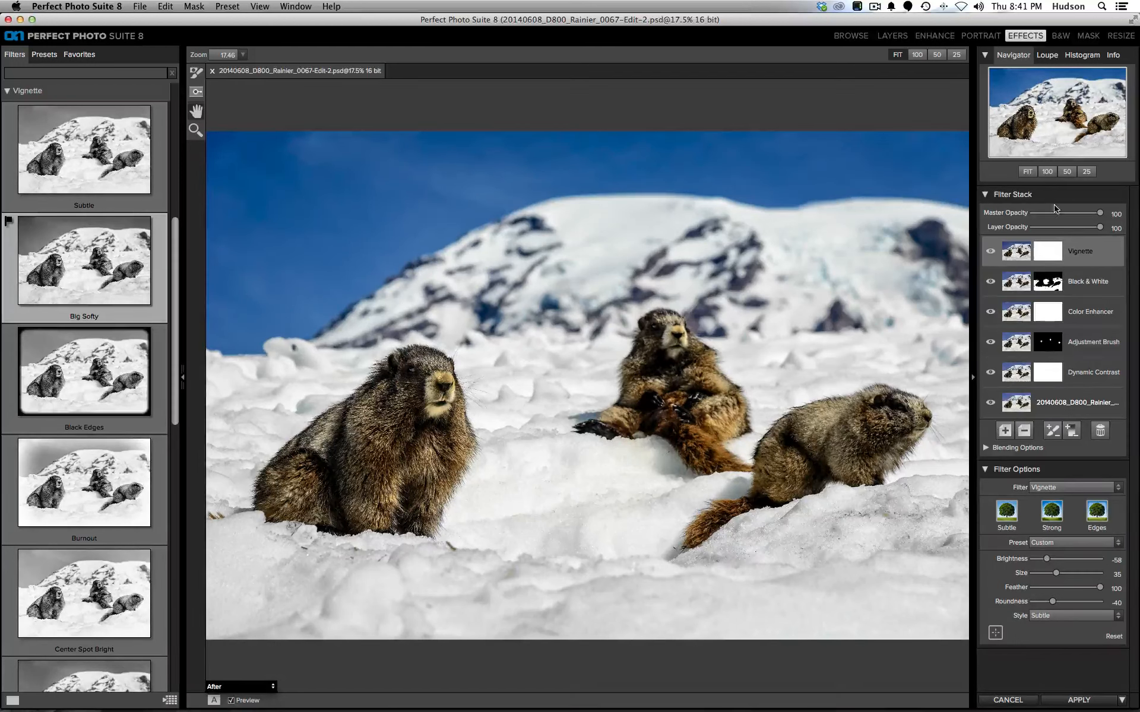
left_click(991, 252)
left_click(991, 252)
- Paint the vignette out over the face of the marmot nearest the photo's edge with a Paint Out brush of size 800
left_click(197, 74)
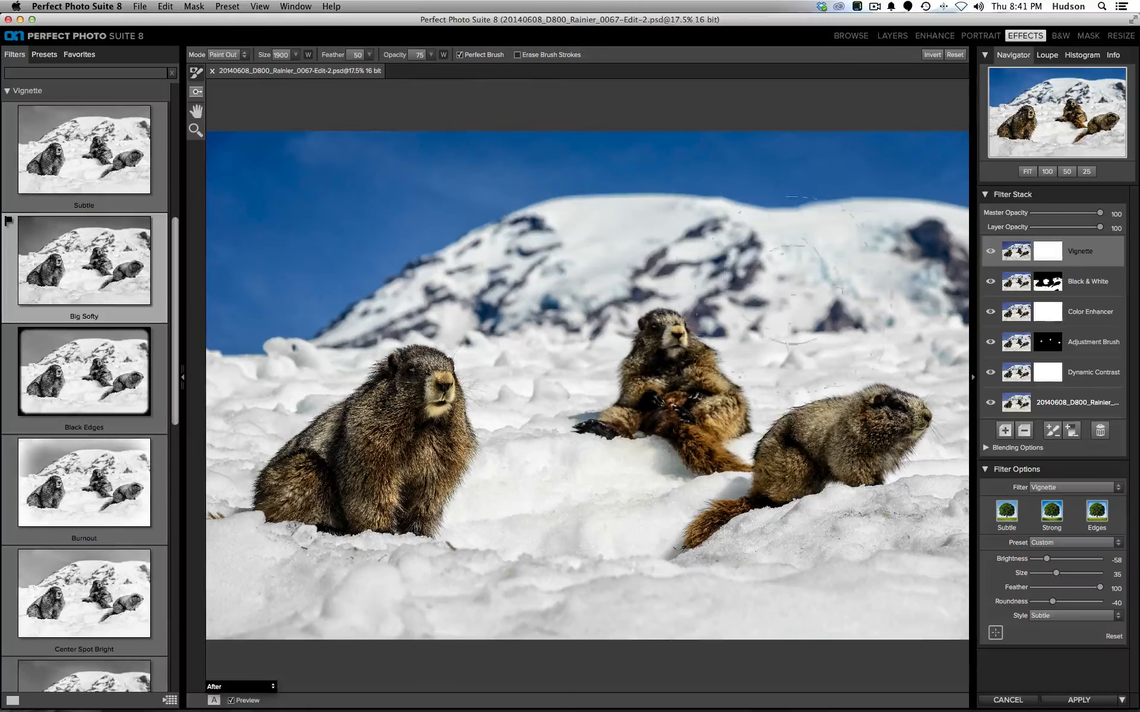
key("bracketleft")
key("bracketleft")
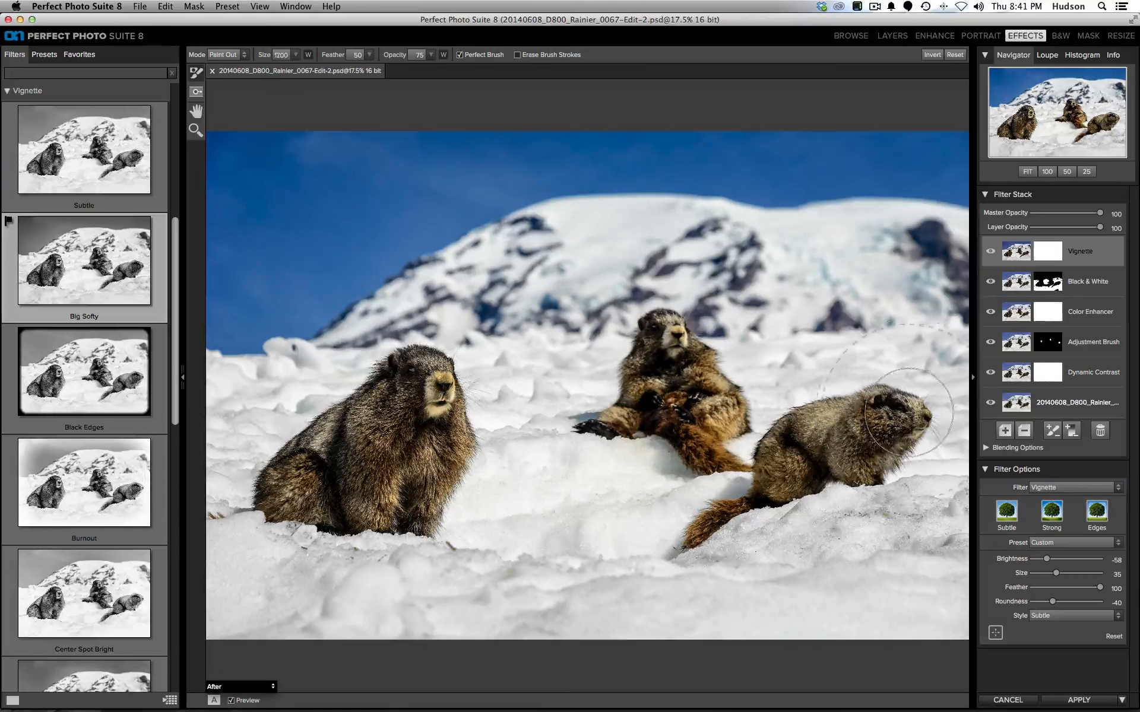
key("bracketleft")
key("bracketleft")
key("bracketleft")
key("bracketleft")
key("bracketleft")
key("bracketleft")
key("bracketleft")
key("bracketleft")
key("bracketleft")
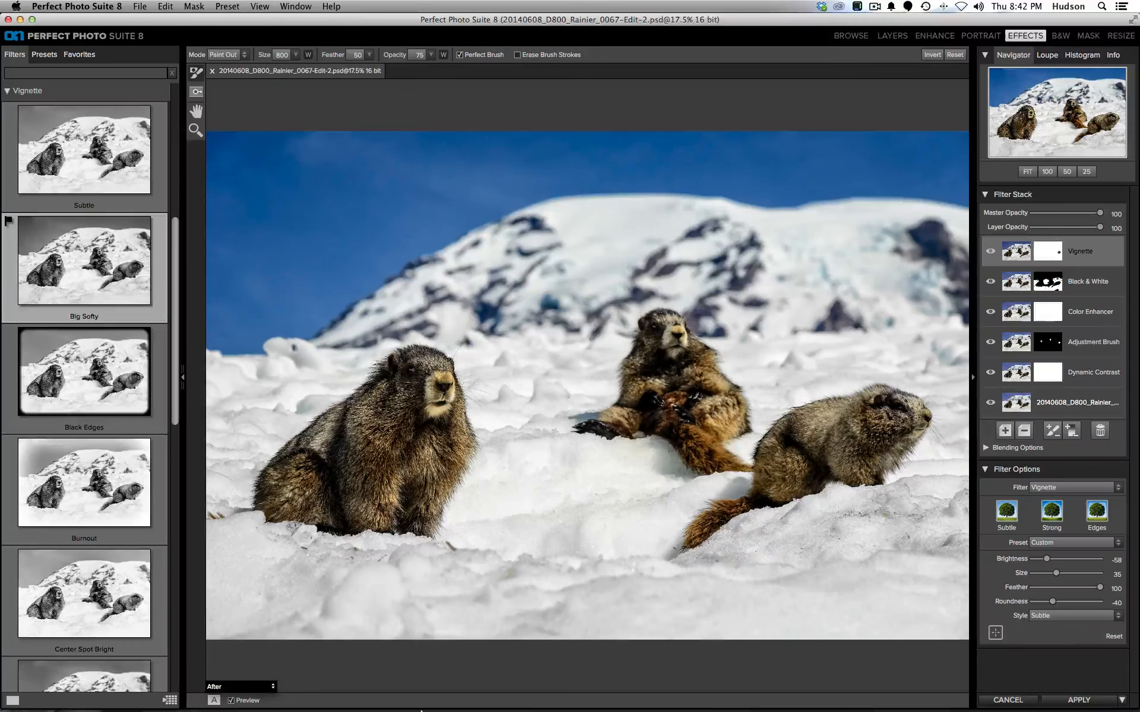
- Compare the photo before and after the whole filter stack and apply the effects
left_click(232, 701)
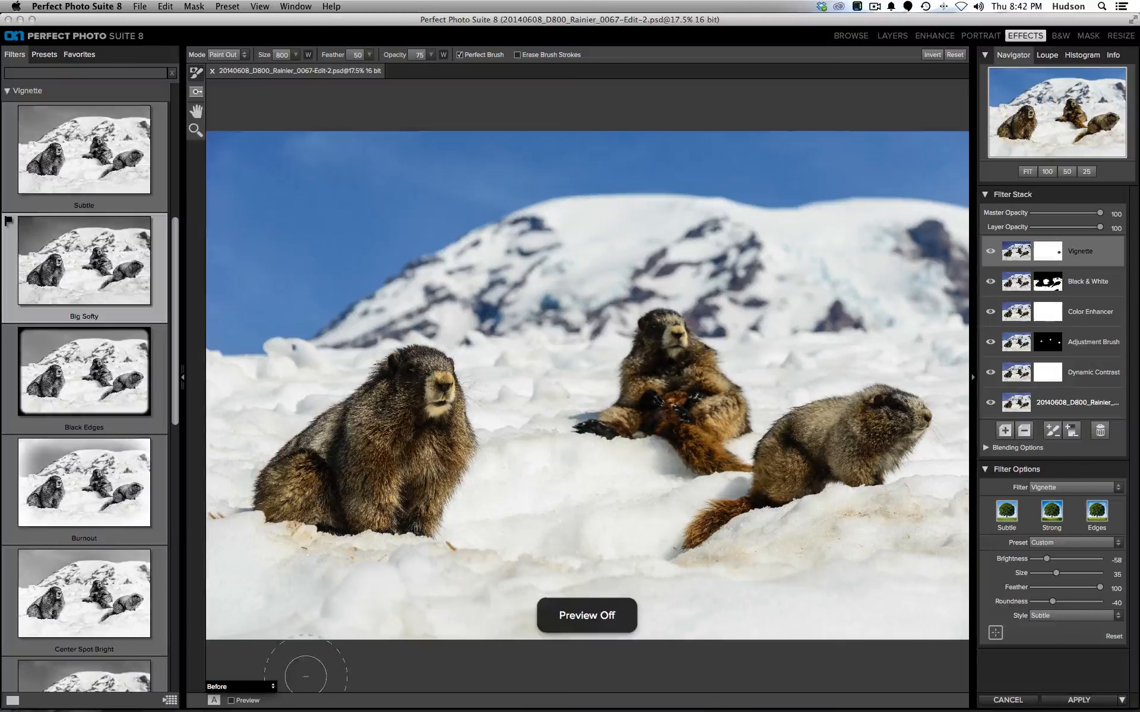
left_click(231, 702)
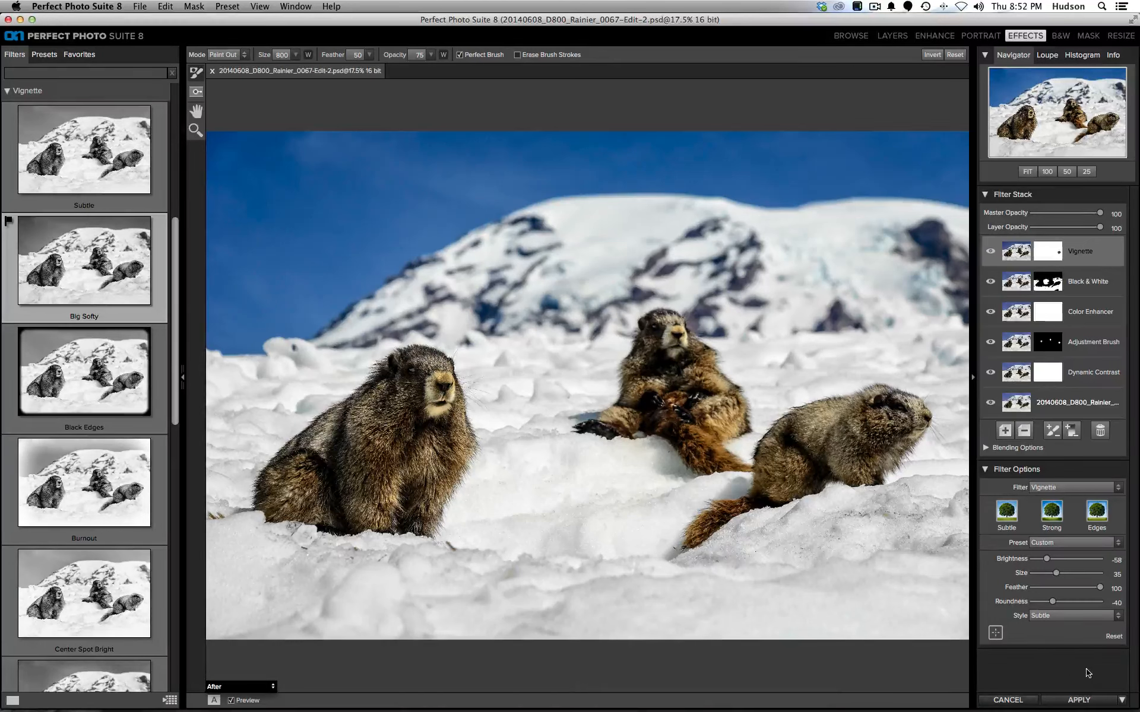
left_click(1079, 701)
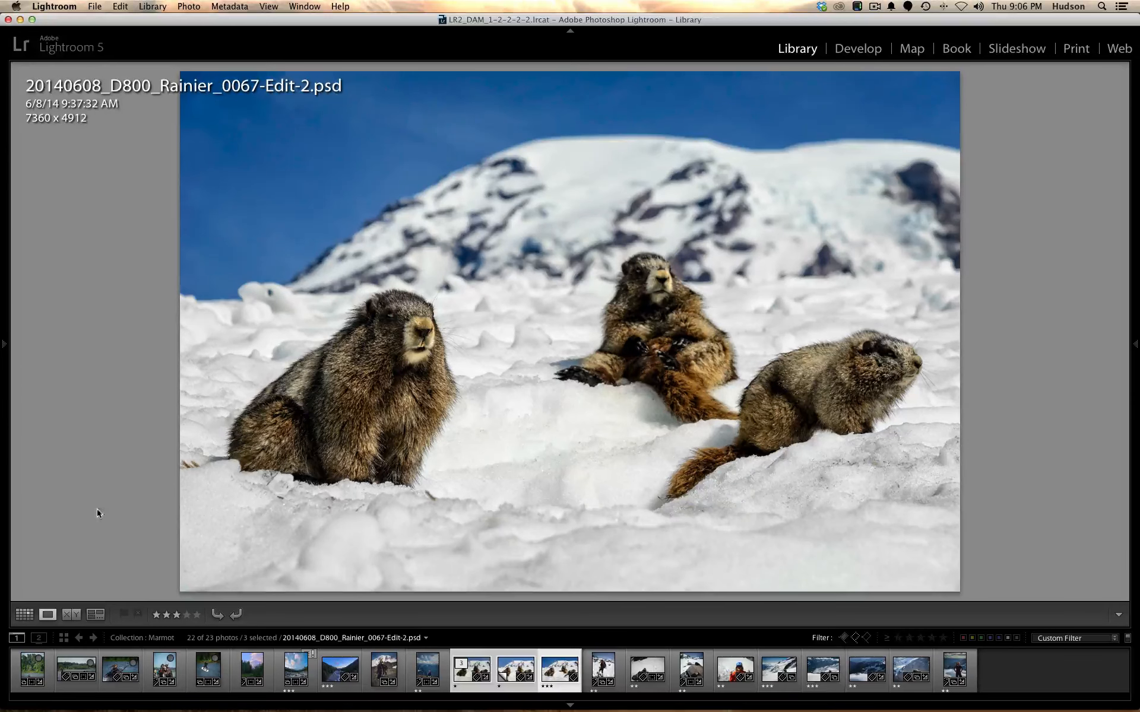
- Survey the three marmot versions in Lightroom, narrowing the comparison down to the final edit, and switch to Chrome
left_click(94, 616)
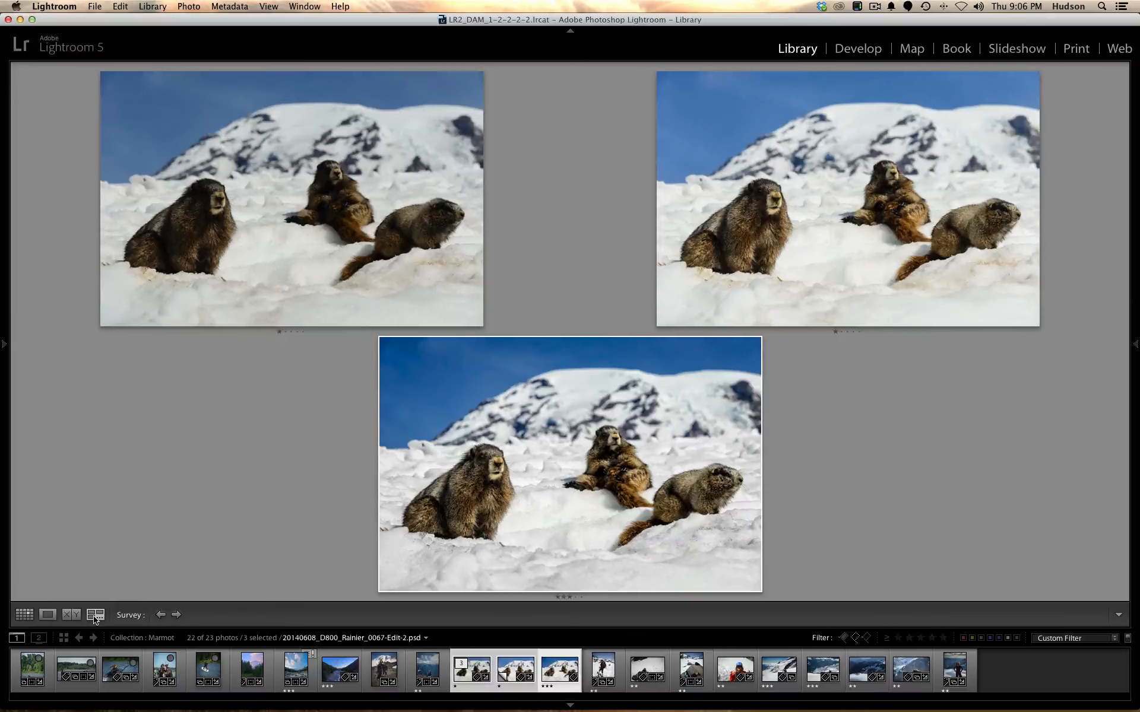
mouse_move(175, 226)
left_click(476, 320)
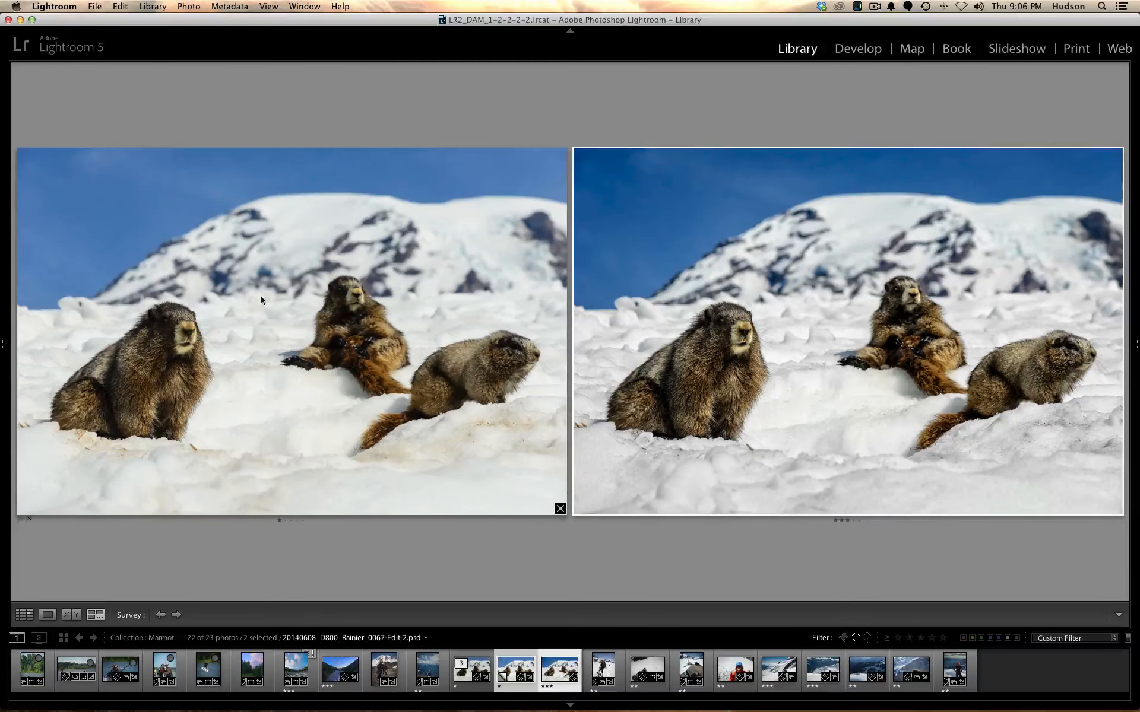
left_click(560, 509)
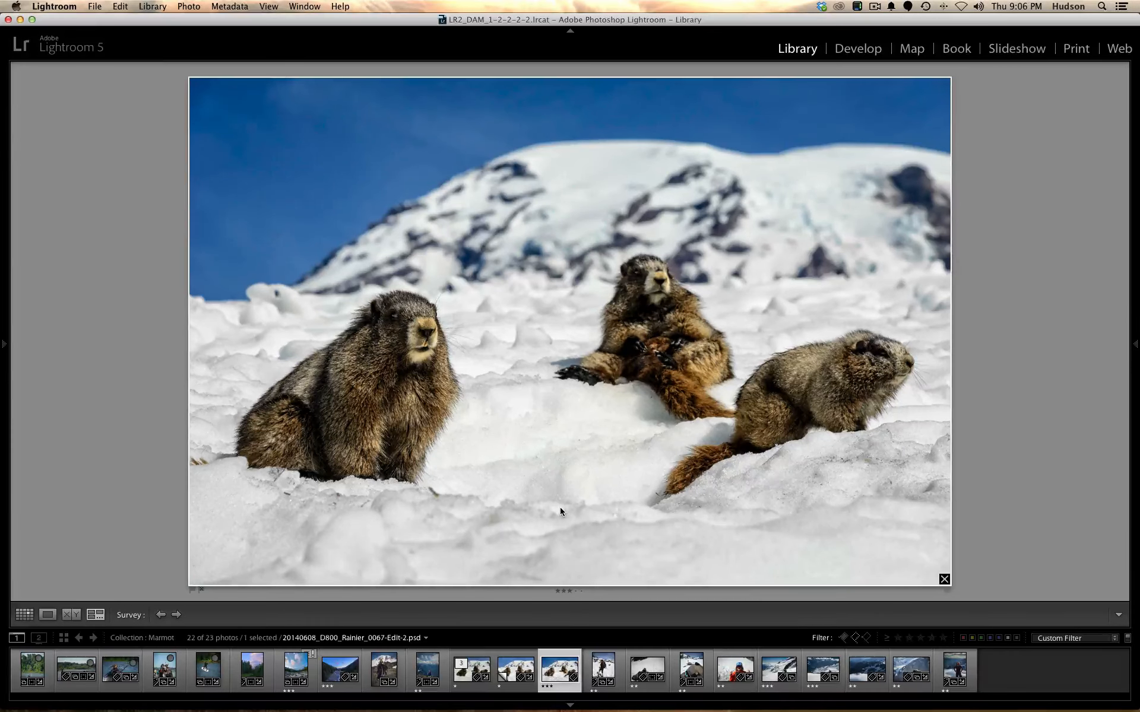
key("super+Tab")
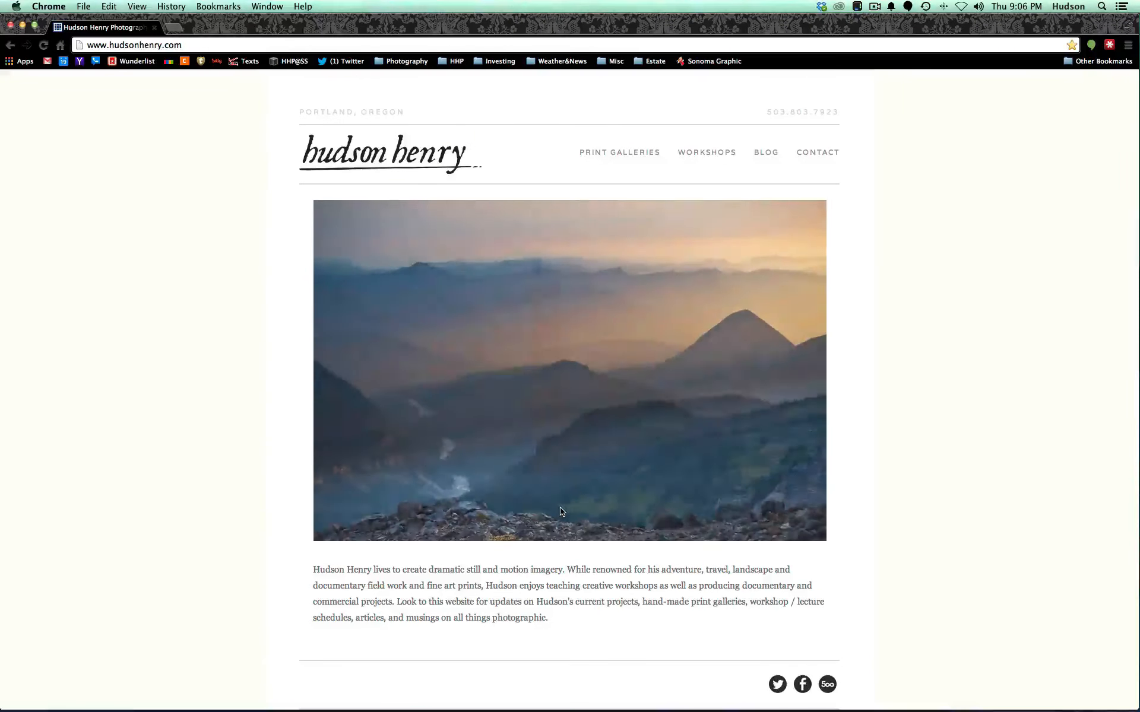